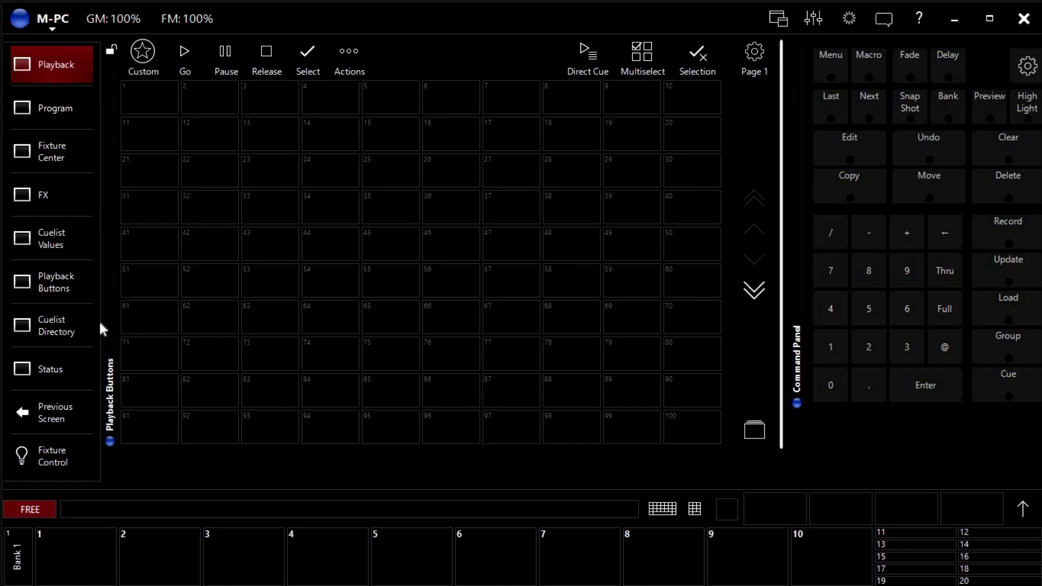
Open the programming view and select only the Tri 12 fixture
{"action": "left_click", "coordinate": [48, 116]}
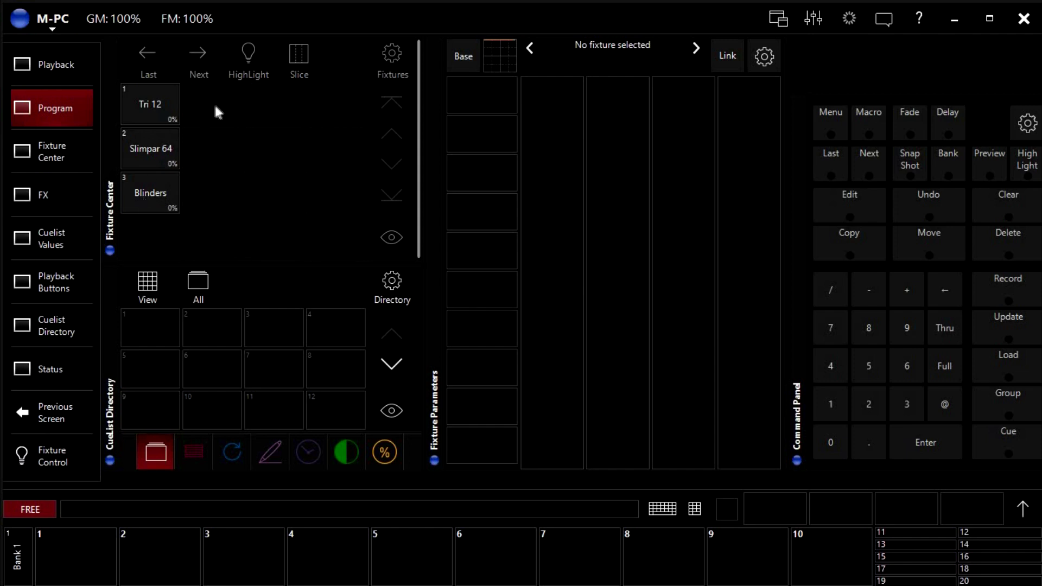
{"action": "left_click", "coordinate": [155, 106]}
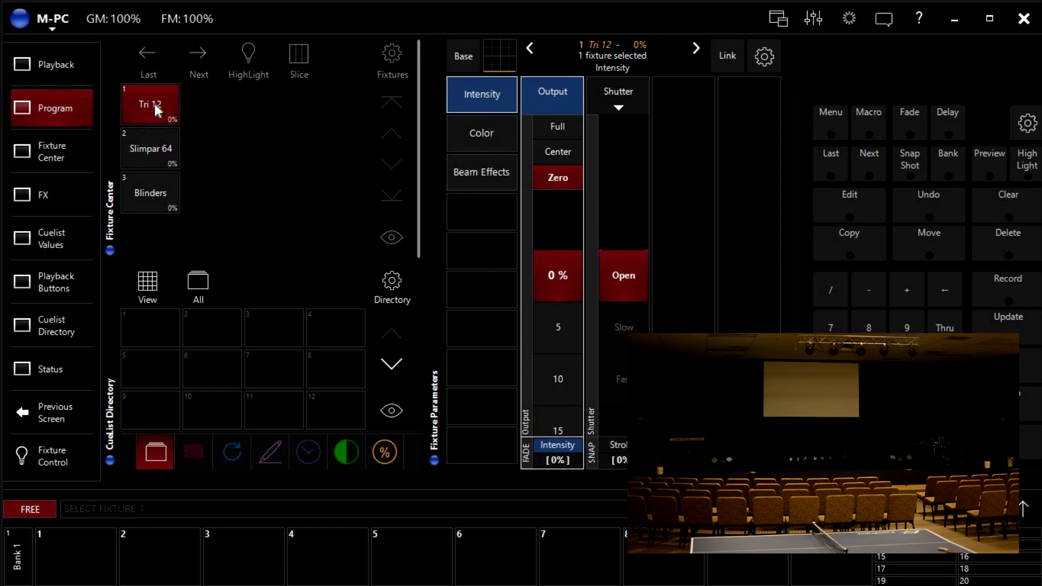
{"action": "left_click", "coordinate": [148, 144]}
{"action": "left_click", "coordinate": [152, 109]}
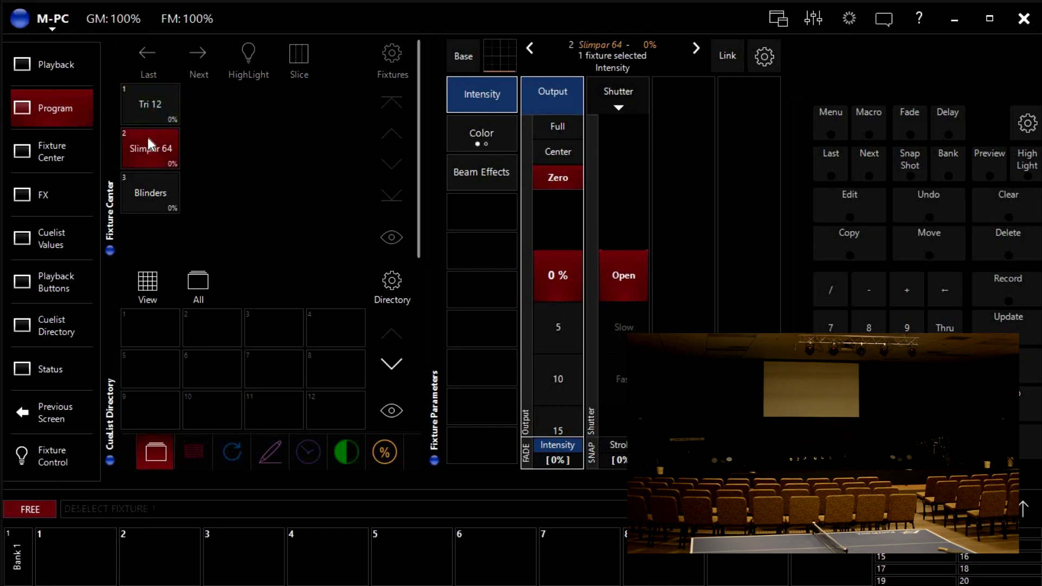
{"action": "left_click", "coordinate": [150, 144]}
{"action": "left_click", "coordinate": [148, 106]}
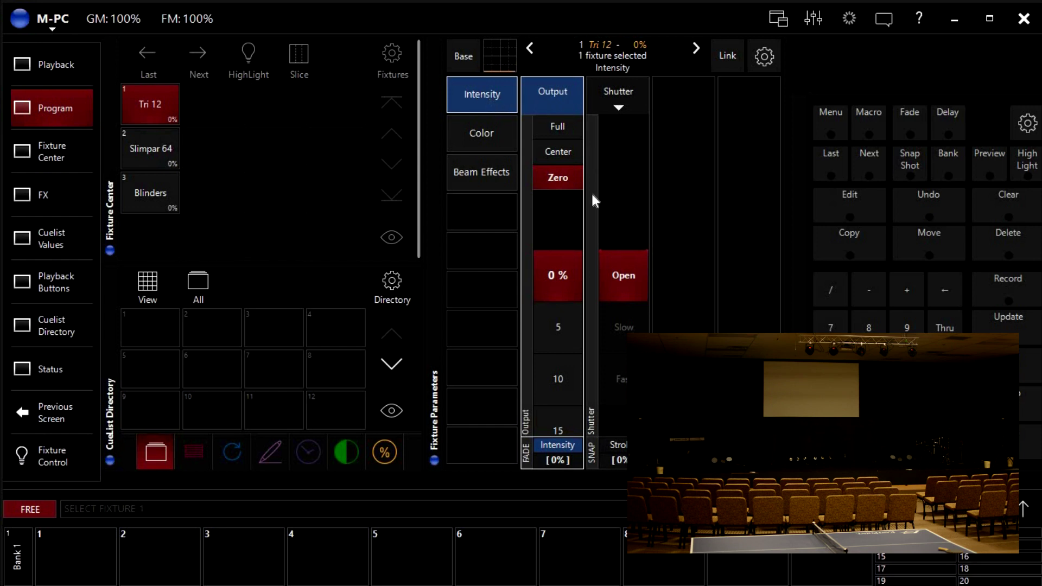
Look through the Tri 12's color and beam effects parameters and return to its intensity parameters
{"action": "left_click", "coordinate": [470, 133]}
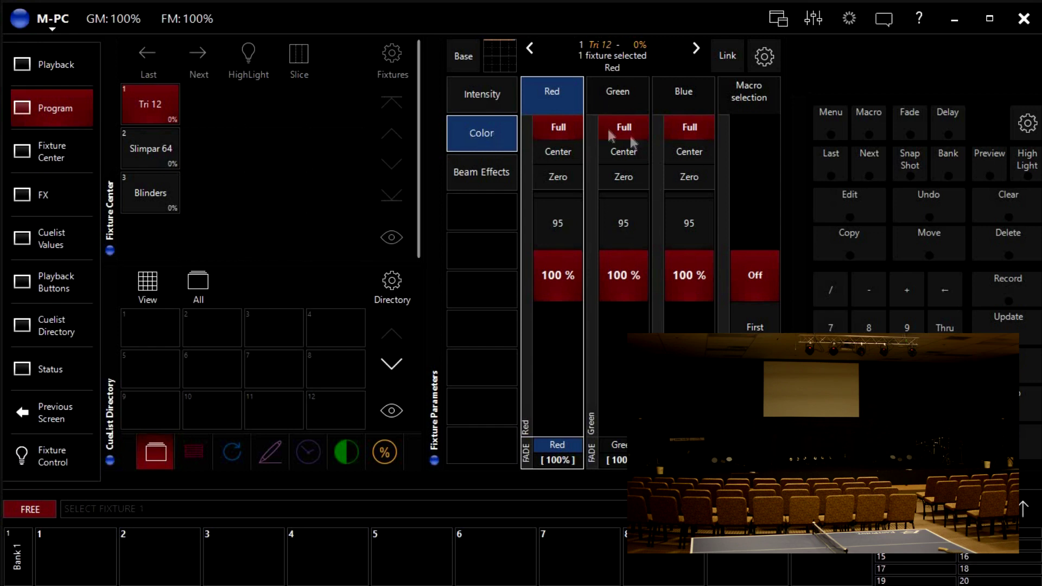
{"action": "left_click", "coordinate": [487, 173]}
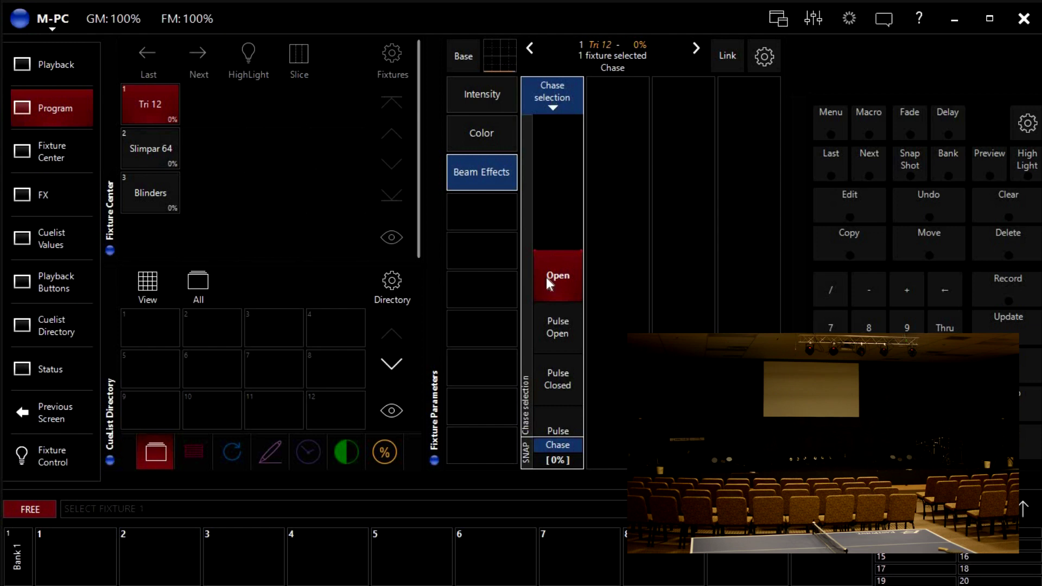
{"action": "left_click", "coordinate": [484, 95]}
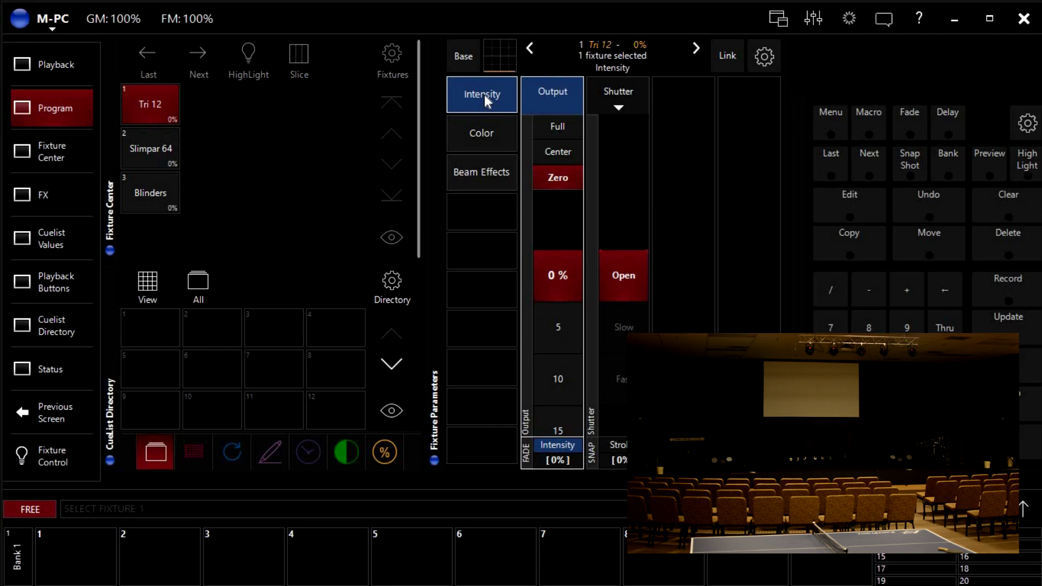
Set the Tri 12's intensity output to full and view its grid of intensity presets
{"action": "left_click", "coordinate": [557, 130]}
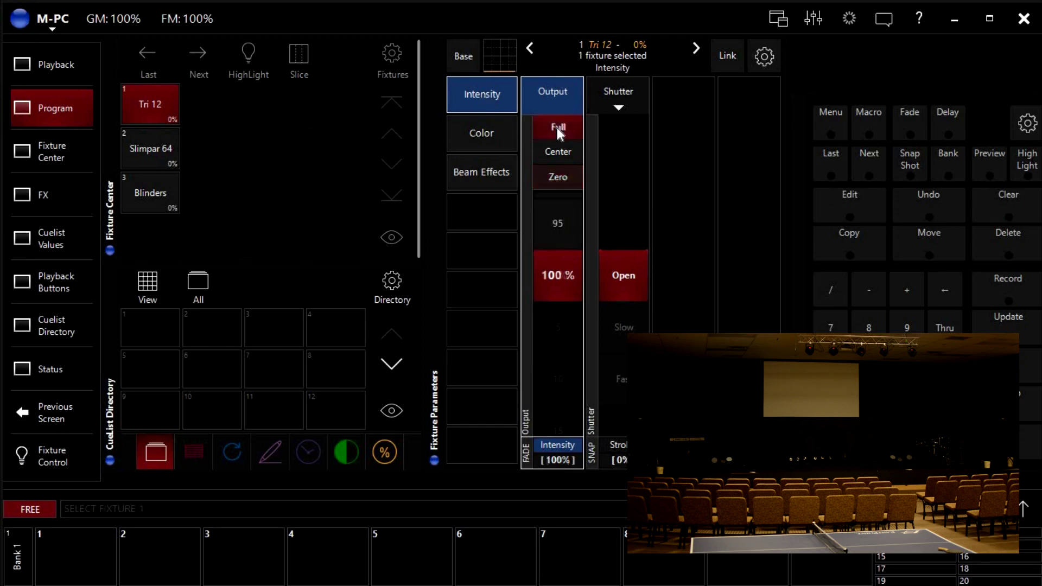
{"action": "left_click_drag", "start_coordinate": [553, 234], "coordinate": [552, 192]}
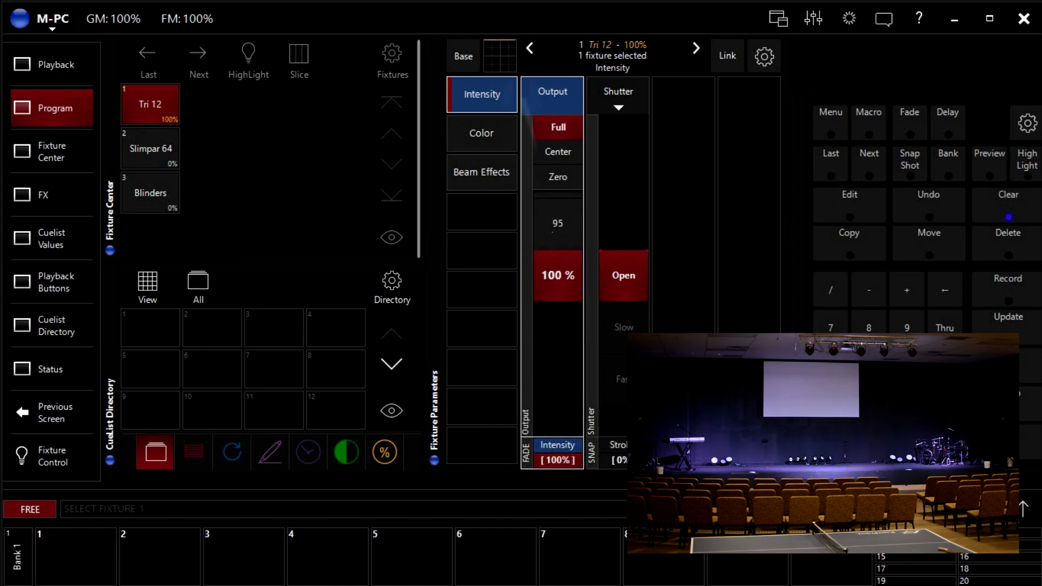
{"action": "left_click", "coordinate": [558, 460]}
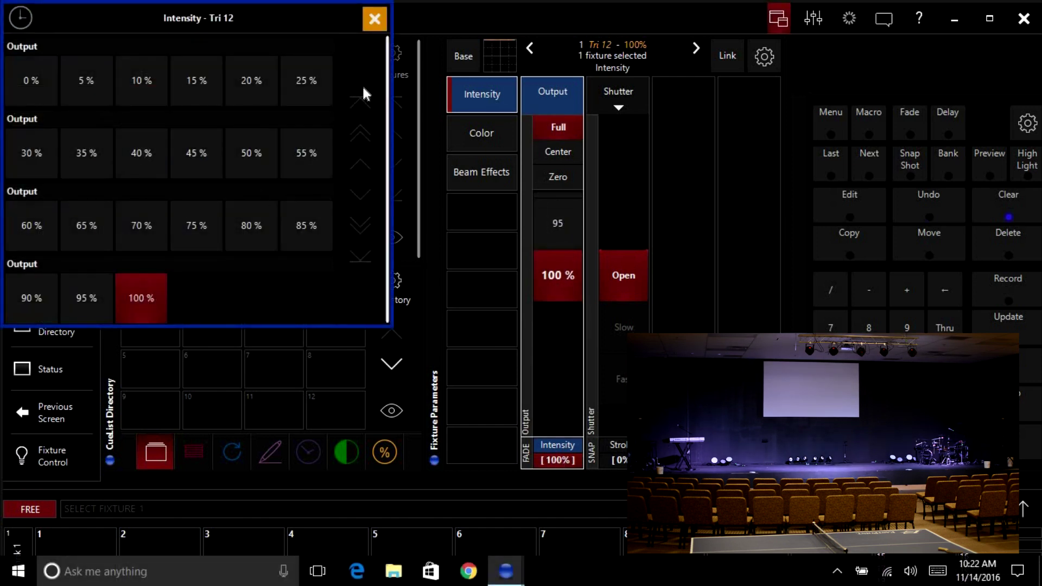
{"action": "left_click", "coordinate": [372, 27]}
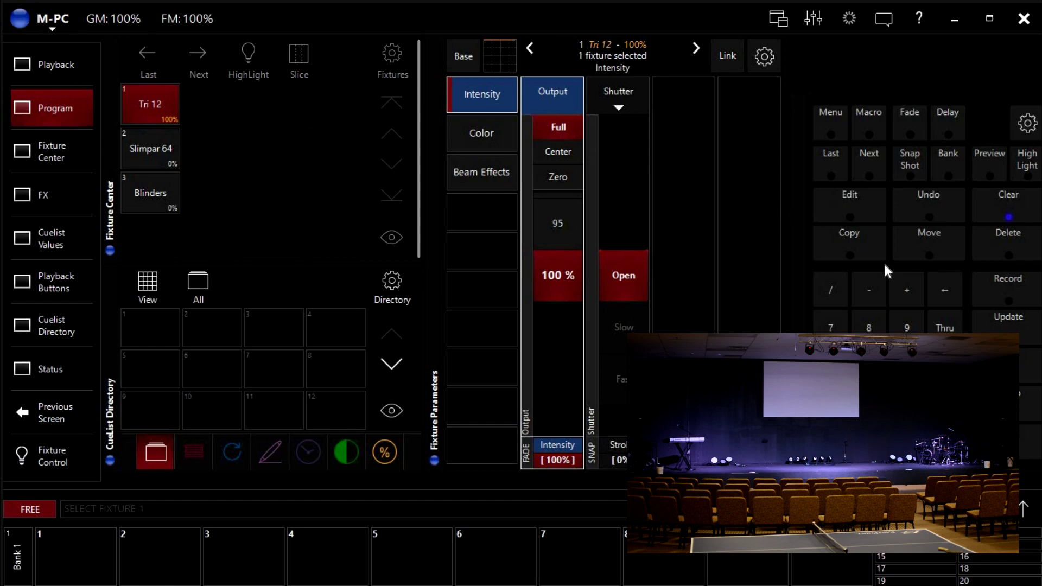
Record the look on playback button 1 as a cuelist named FOH White and clear the programmer
{"action": "left_click", "coordinate": [989, 289]}
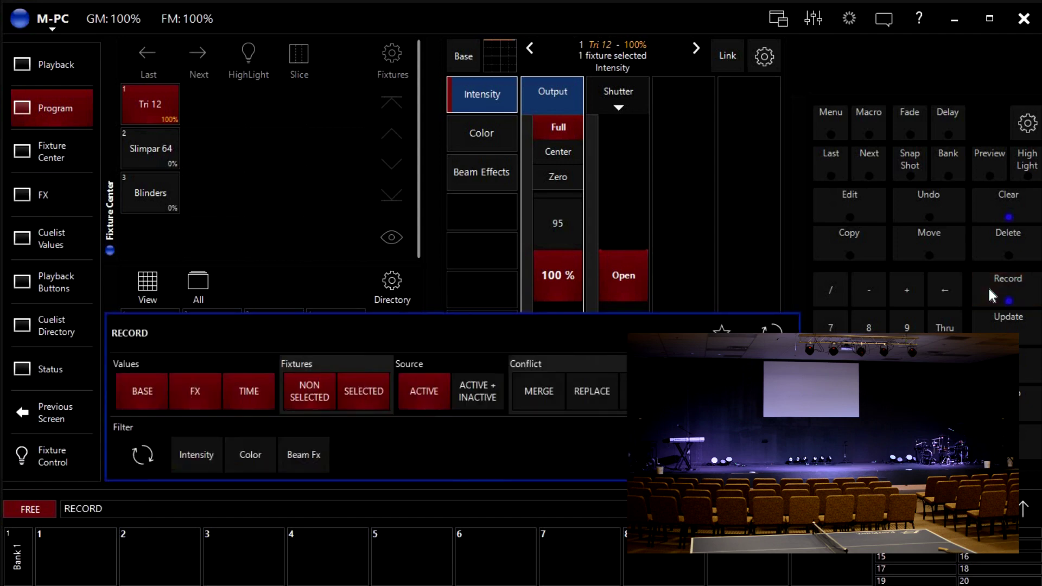
{"action": "left_click", "coordinate": [39, 67]}
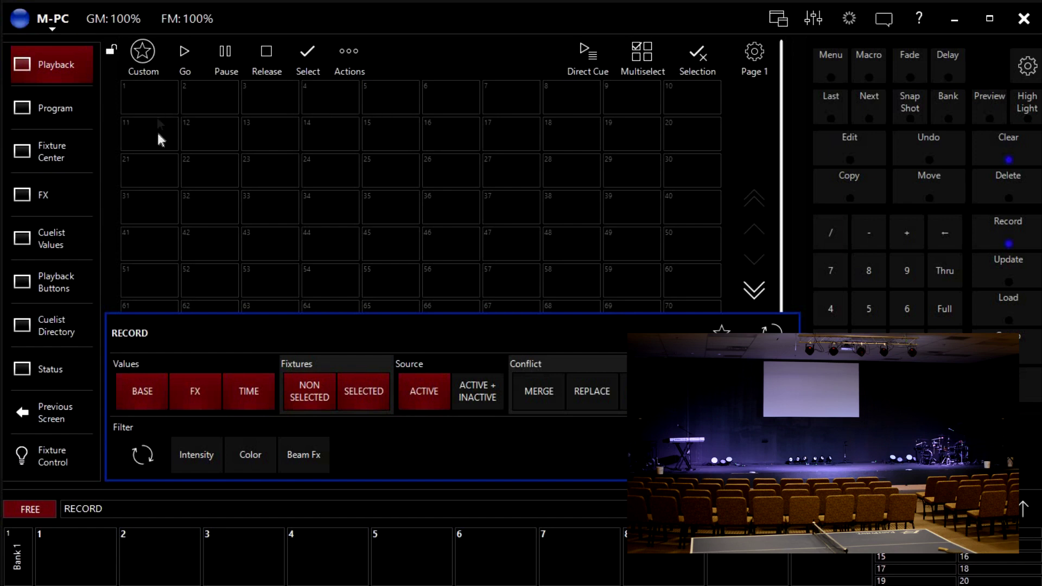
{"action": "left_click", "coordinate": [150, 102]}
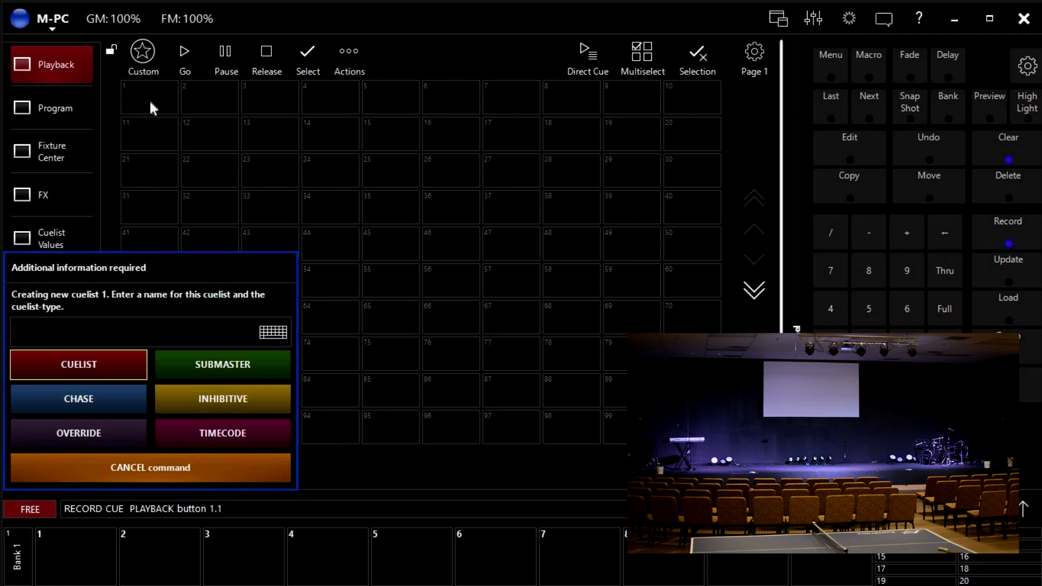
{"action": "type", "text": "FOH White"}
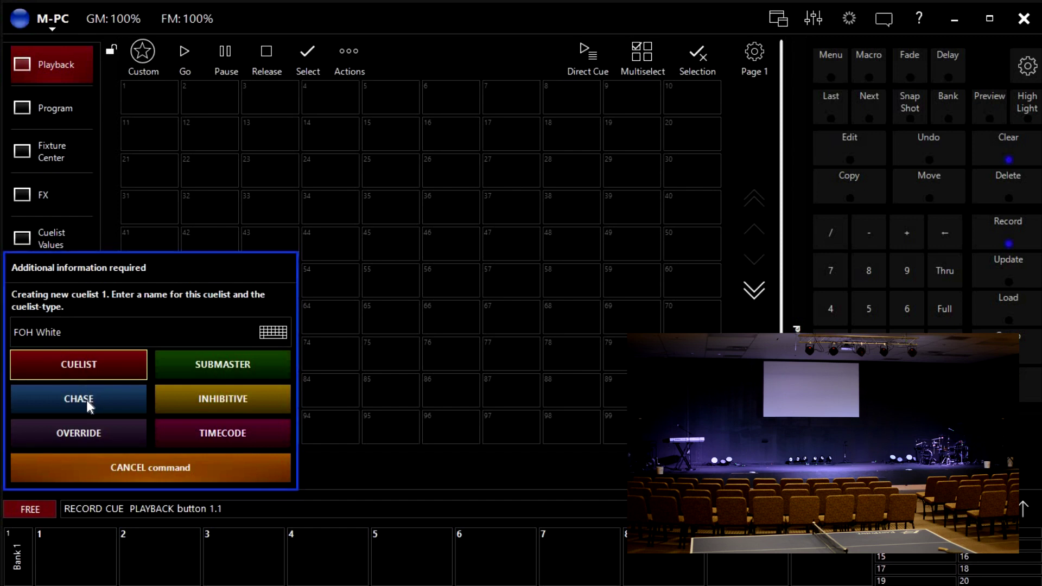
{"action": "left_click", "coordinate": [85, 368]}
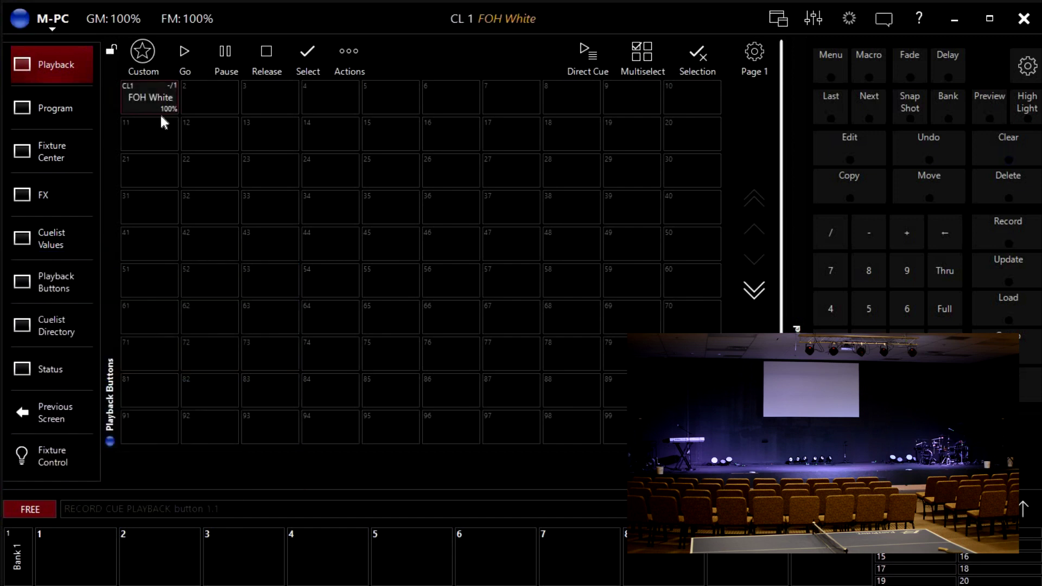
{"action": "left_click", "coordinate": [999, 145]}
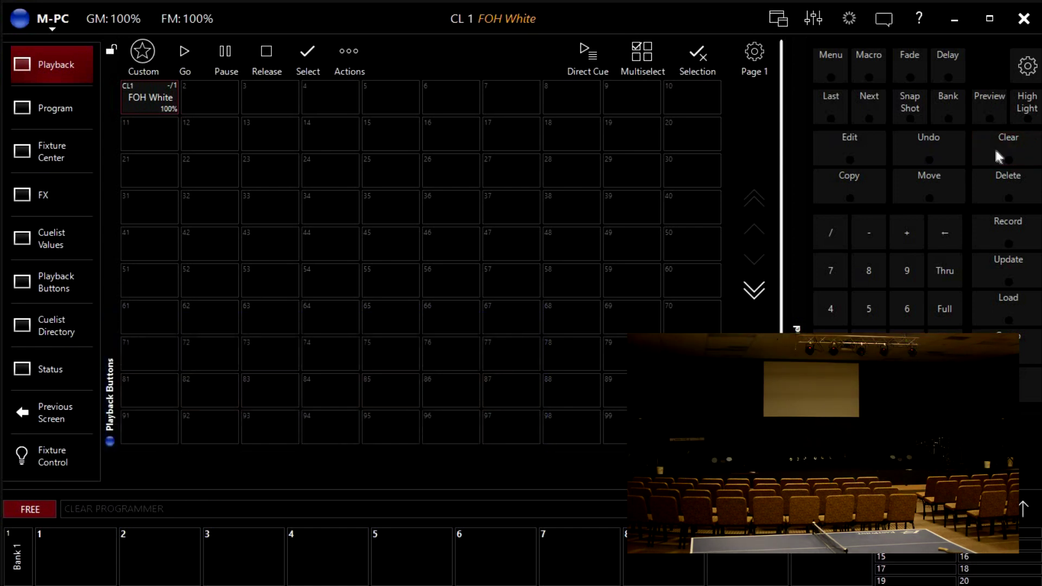
Select the Slimpar 64 in the programming view, set its intensity to full and show its color parameters
{"action": "left_click", "coordinate": [56, 110]}
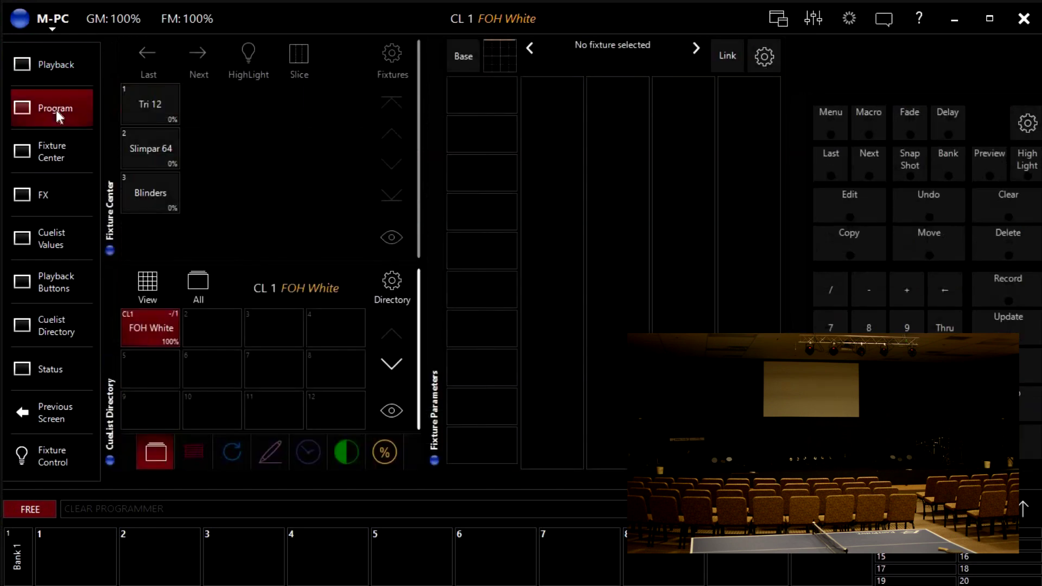
{"action": "left_click", "coordinate": [148, 150]}
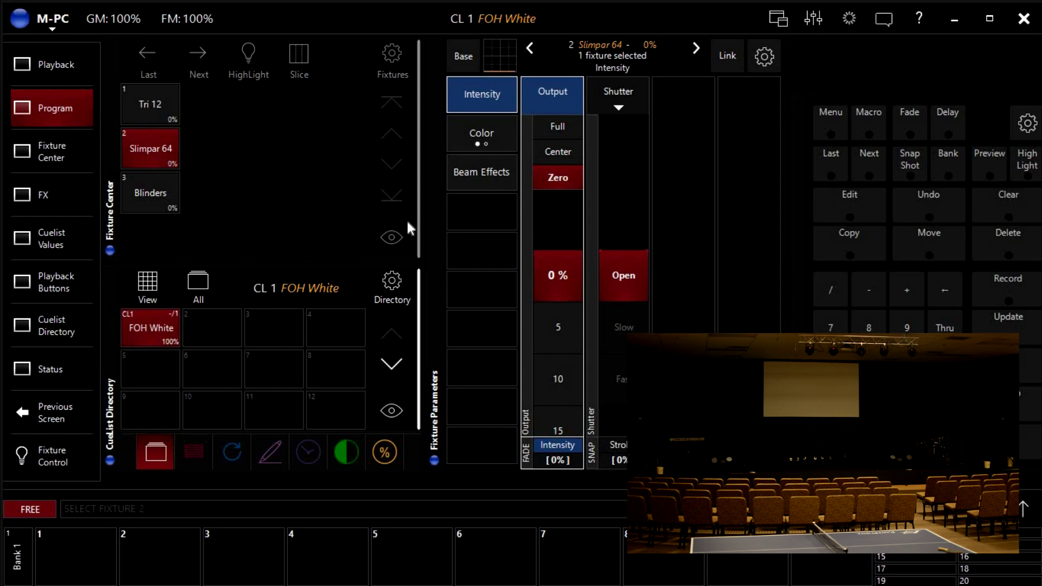
{"action": "left_click", "coordinate": [556, 128]}
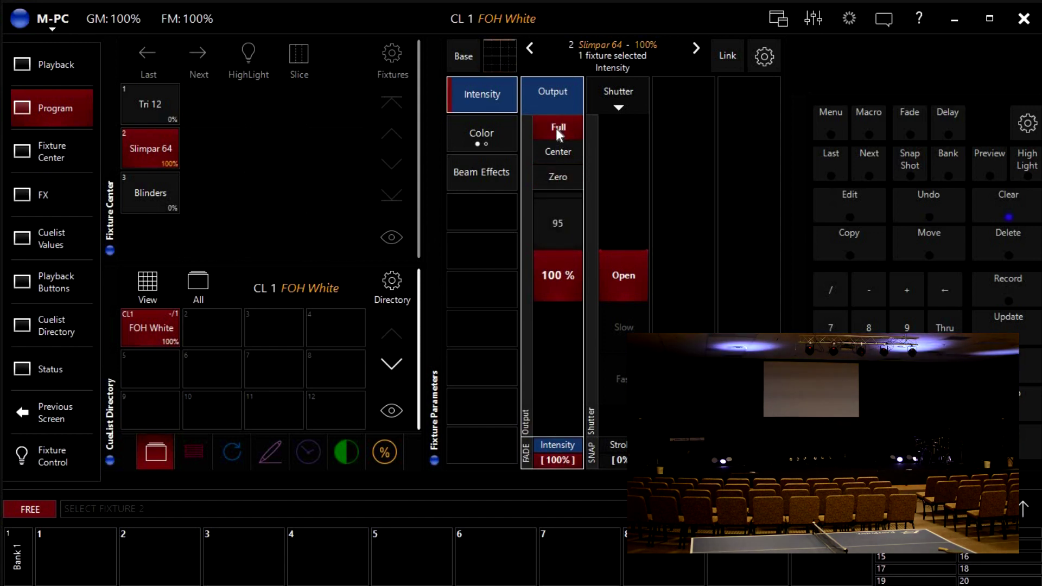
{"action": "left_click", "coordinate": [471, 132]}
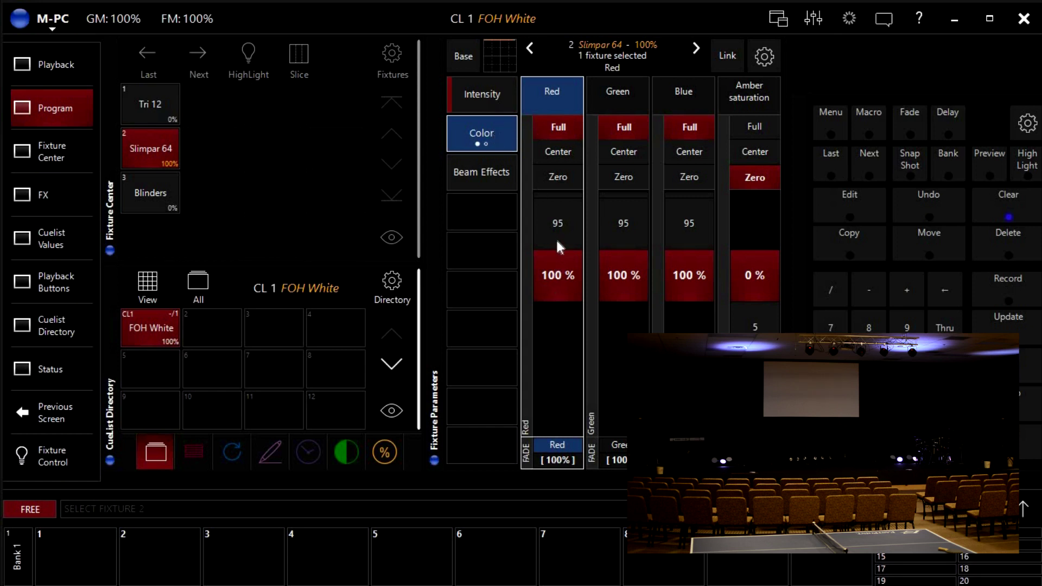
Try lowering the Slimpar 64's red and green levels, returning each color to full
{"action": "scroll", "coordinate": [558, 248], "scroll_direction": "up", "scroll_amount": 3}
{"action": "scroll", "coordinate": [559, 247], "scroll_direction": "down", "scroll_amount": 3}
{"action": "scroll", "coordinate": [559, 248], "scroll_direction": "up", "scroll_amount": 3}
{"action": "left_click_drag", "start_coordinate": [556, 274], "coordinate": [563, 391]}
{"action": "mouse_move", "coordinate": [569, 312]}
{"action": "left_mouse_down"}
{"action": "mouse_move", "coordinate": [551, 81]}
{"action": "mouse_move", "coordinate": [565, 305]}
{"action": "left_mouse_up"}
{"action": "scroll", "coordinate": [558, 275], "scroll_direction": "up", "scroll_amount": 10}
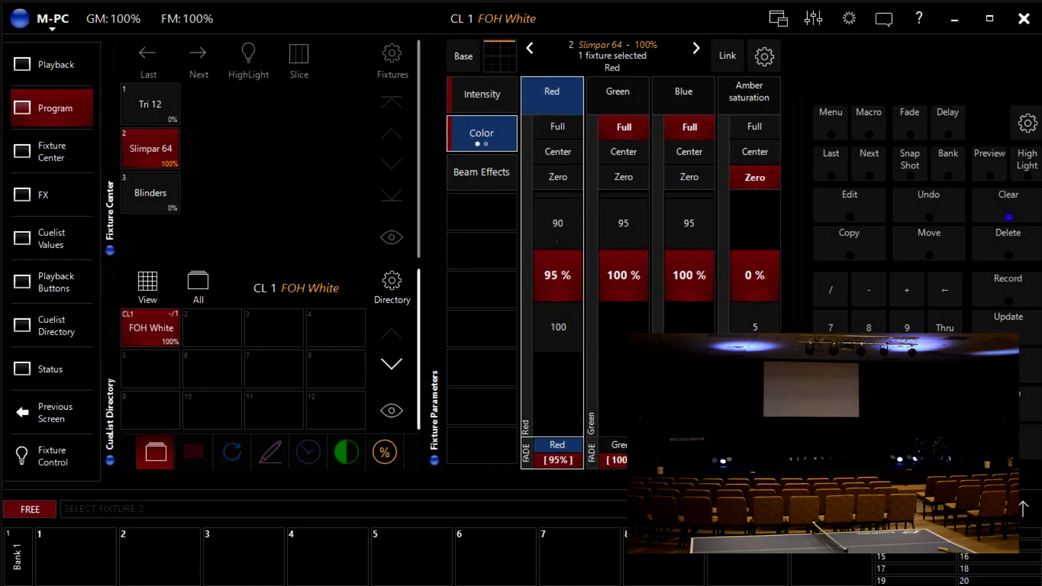
{"action": "left_click", "coordinate": [624, 177]}
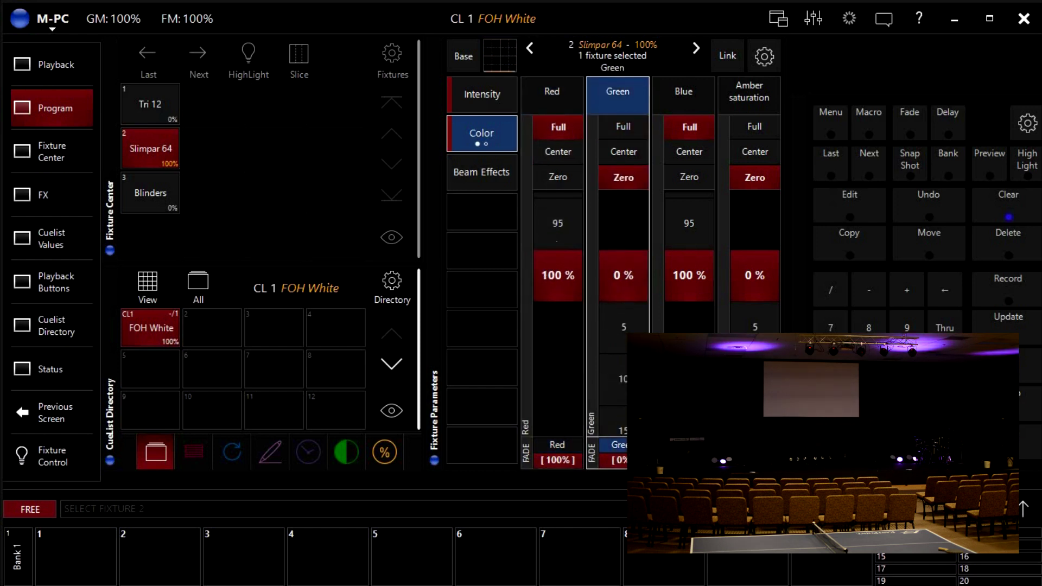
{"action": "scroll", "coordinate": [623, 275], "scroll_direction": "up", "scroll_amount": 10}
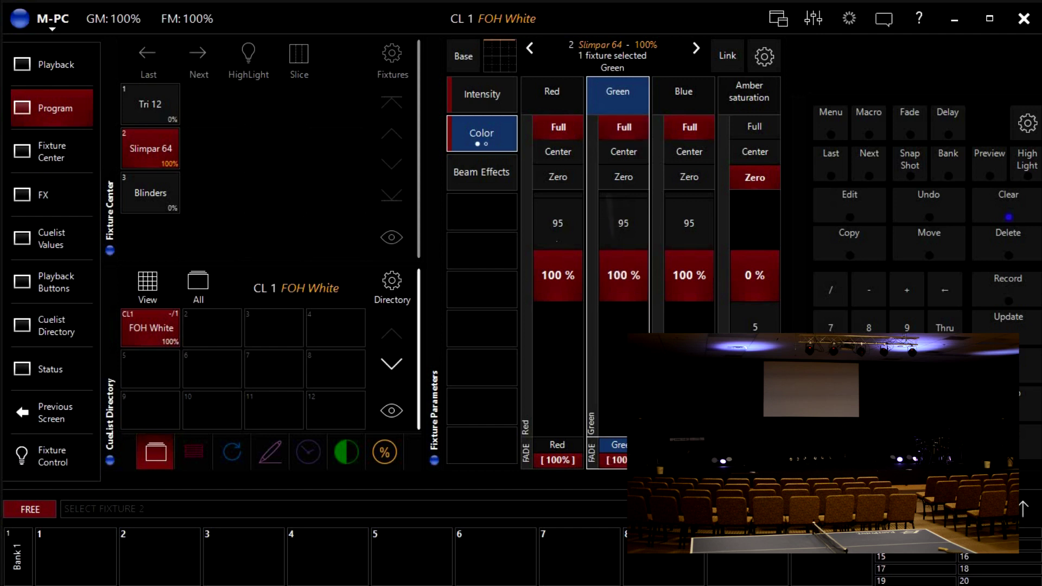
{"action": "mouse_move", "coordinate": [688, 223]}
{"action": "left_mouse_down"}
{"action": "mouse_move", "coordinate": [688, 304]}
{"action": "mouse_move", "coordinate": [689, 217]}
{"action": "left_mouse_up"}
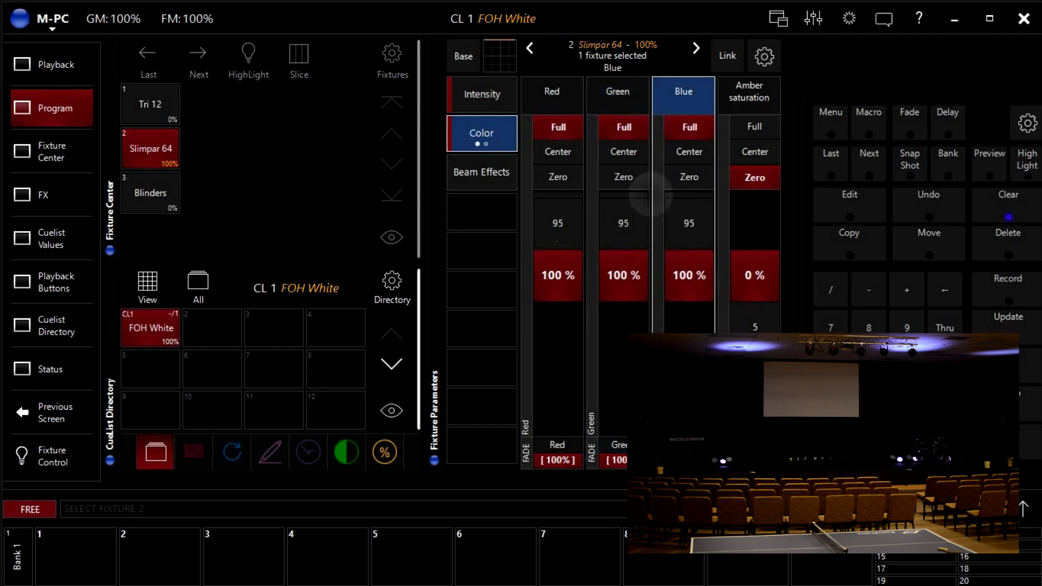
Set the Slimpar 64's red, green and blue levels to zero, testing green alone at full
{"action": "left_click", "coordinate": [688, 177]}
{"action": "left_click", "coordinate": [623, 177]}
{"action": "left_click", "coordinate": [558, 177]}
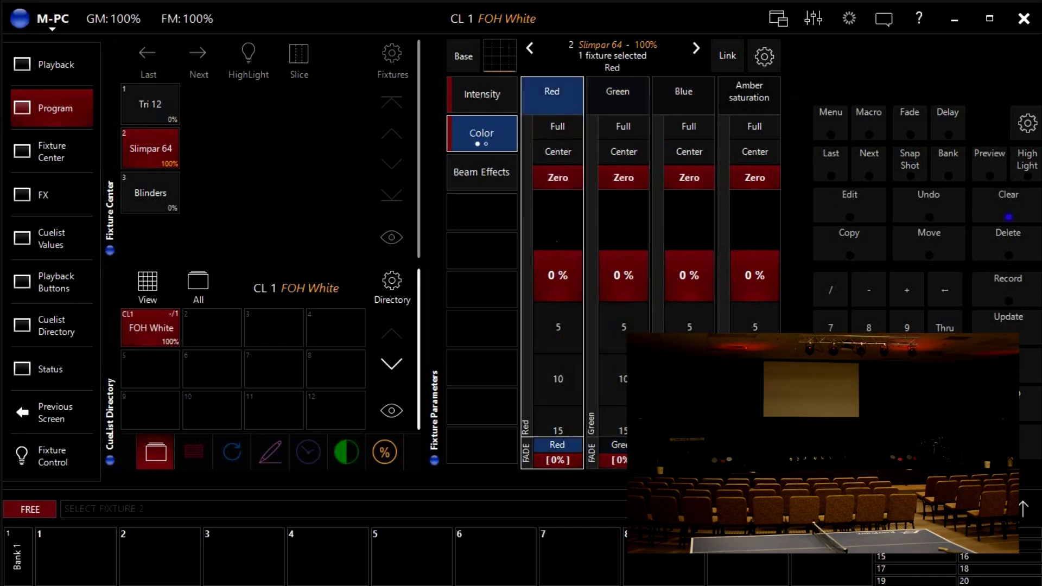
{"action": "left_click", "coordinate": [623, 126]}
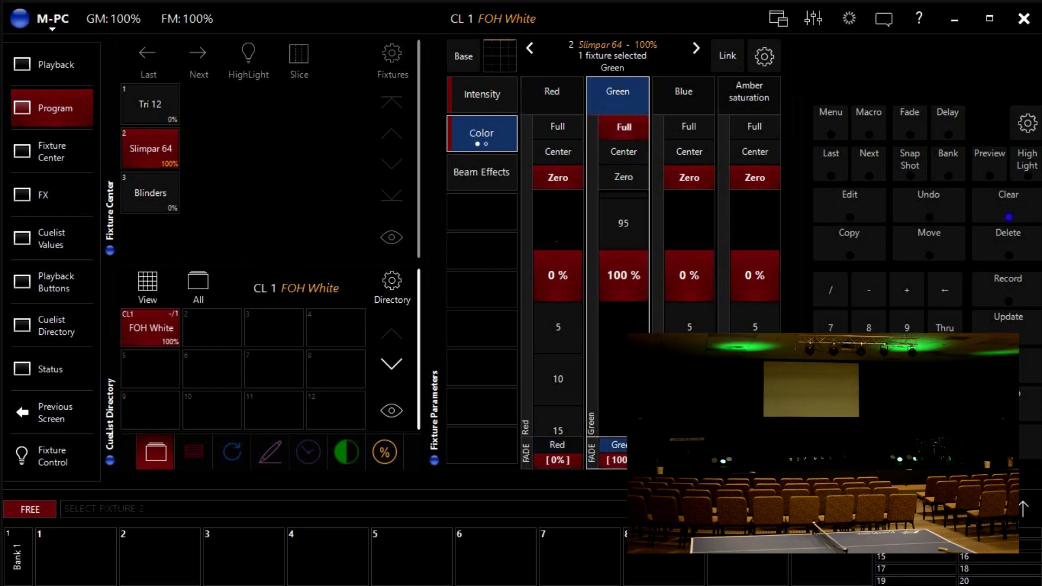
{"action": "left_click", "coordinate": [624, 177]}
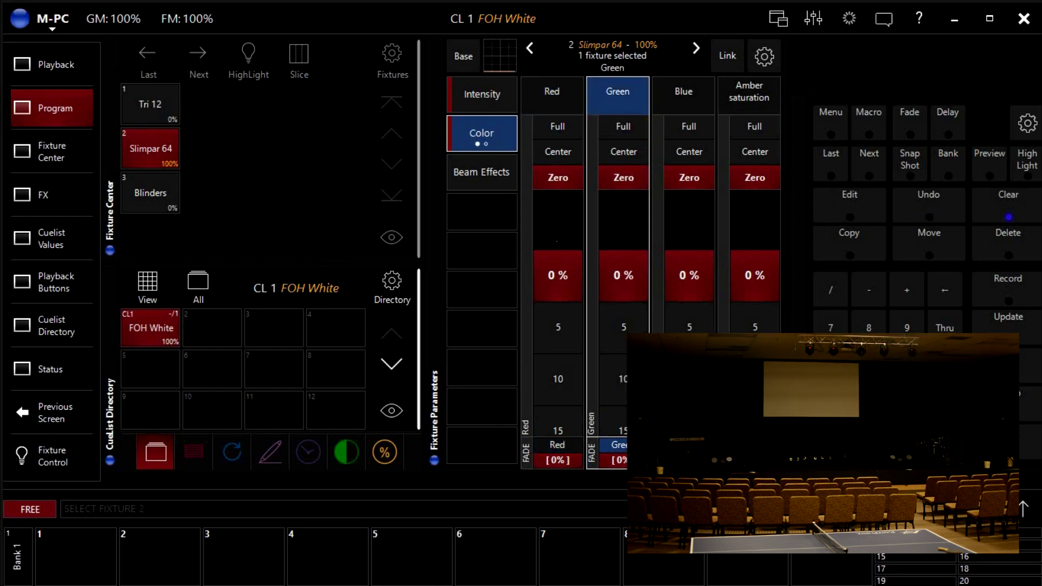
Choose pure red at full brightness for the Slimpar 64 with the color picker's mixer and close the picker
{"action": "double_click", "coordinate": [551, 457]}
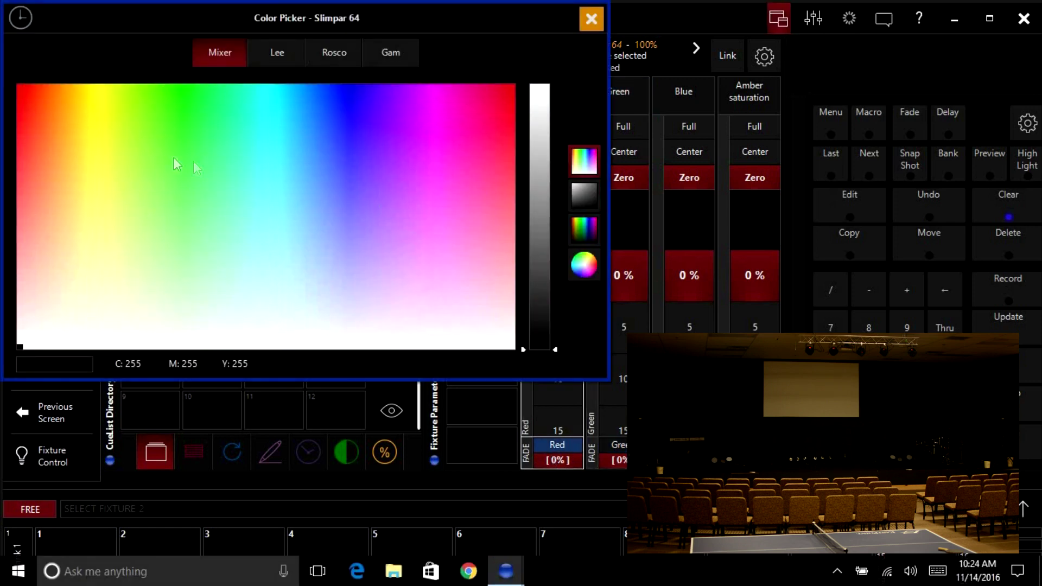
{"action": "left_click", "coordinate": [15, 81]}
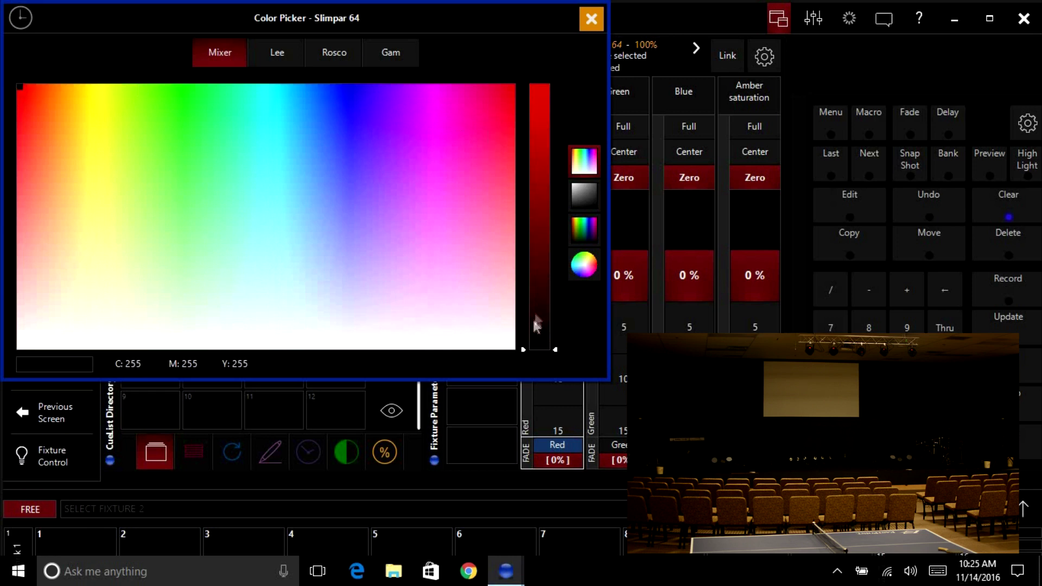
{"action": "left_click_drag", "start_coordinate": [521, 341], "coordinate": [525, 80]}
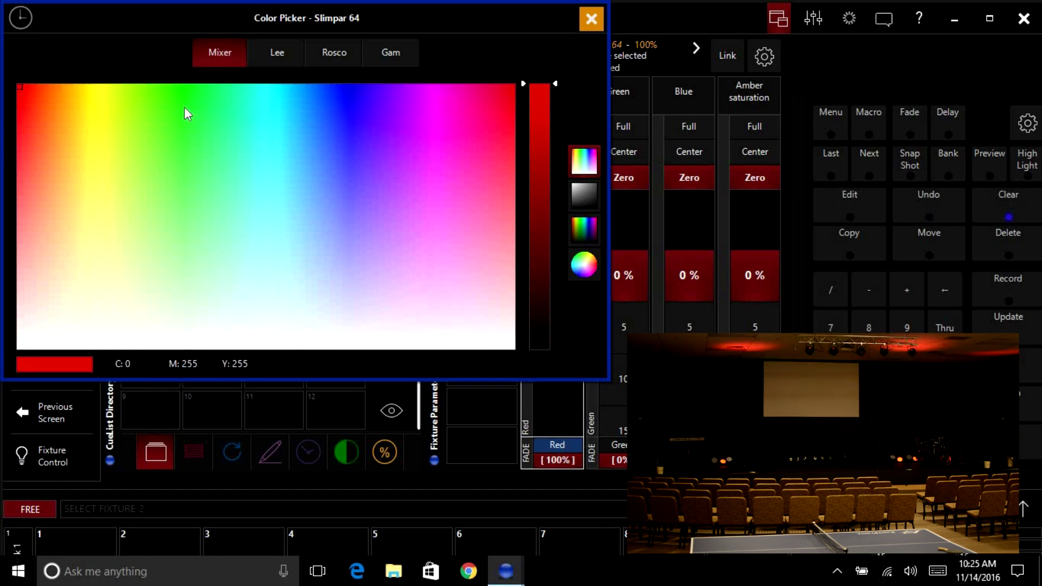
{"action": "left_click", "coordinate": [70, 96]}
{"action": "left_click_drag", "start_coordinate": [69, 87], "coordinate": [15, 79]}
{"action": "left_click_drag", "start_coordinate": [449, 23], "coordinate": [548, 156]}
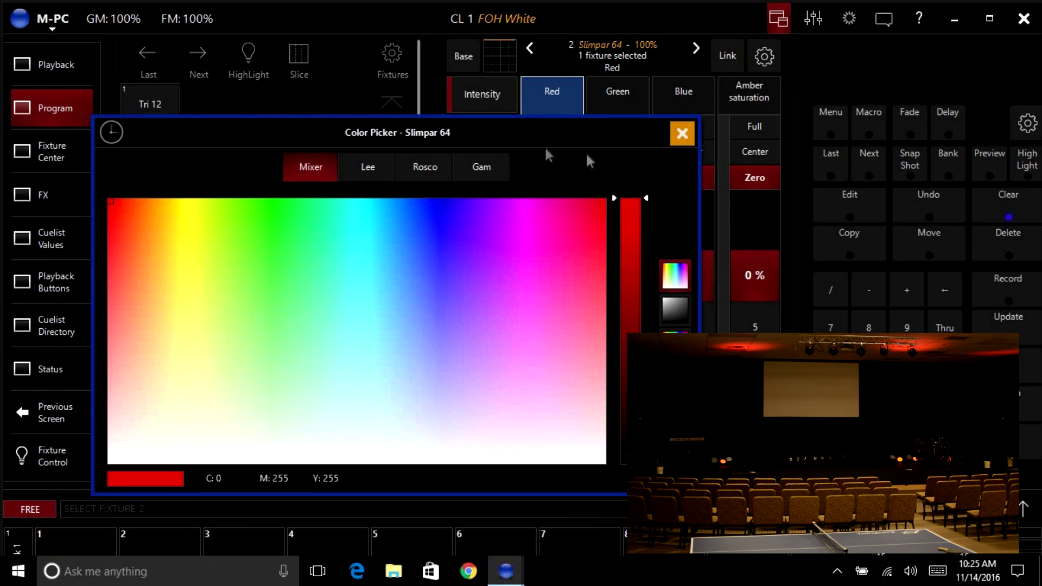
{"action": "left_click", "coordinate": [680, 139]}
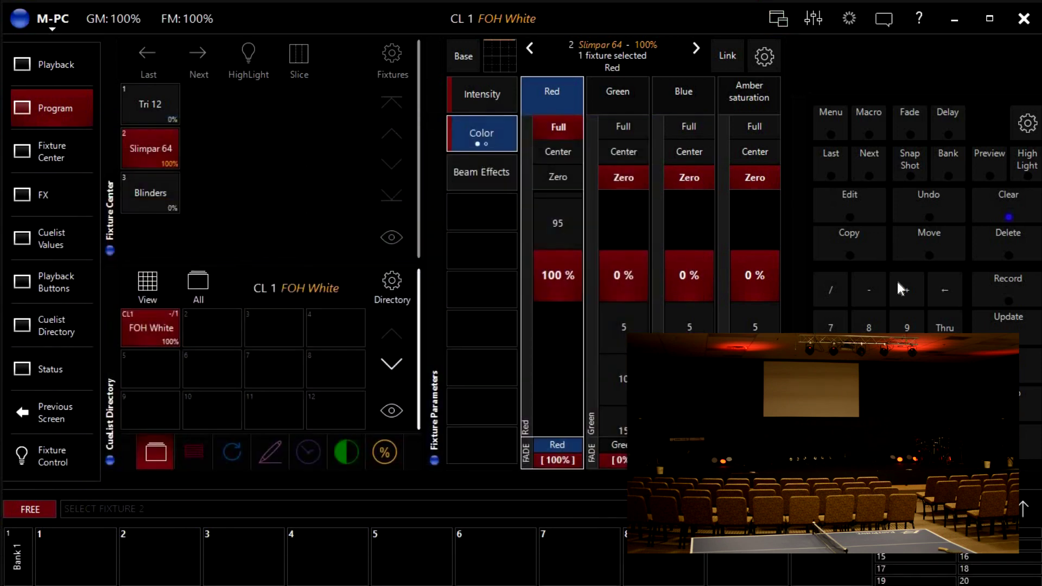
Record the red look as a cuelist named "Stage Red" on playback button 3 and clear the programmer
{"action": "left_click", "coordinate": [1003, 295]}
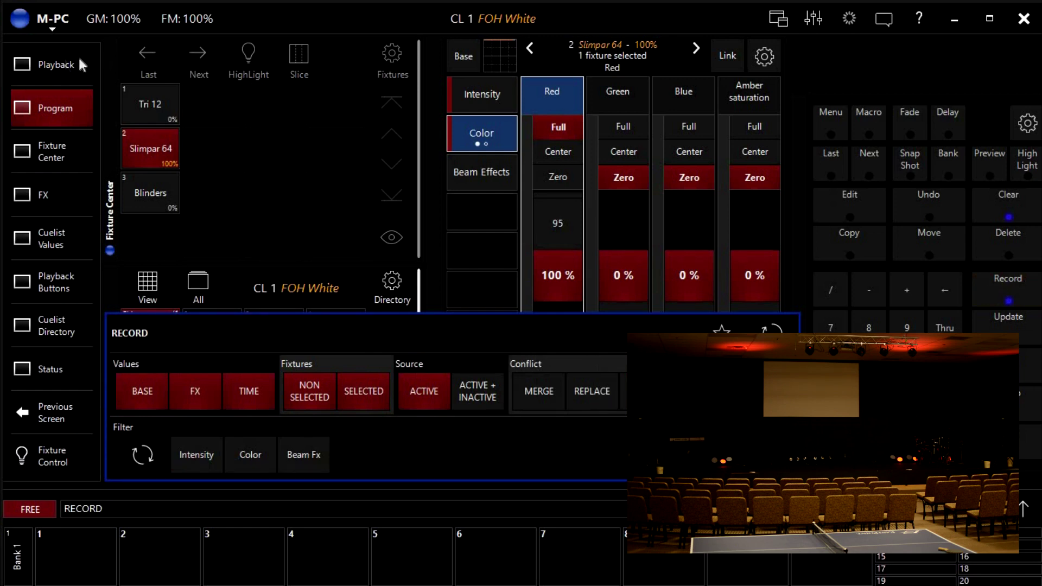
{"action": "left_click", "coordinate": [60, 64]}
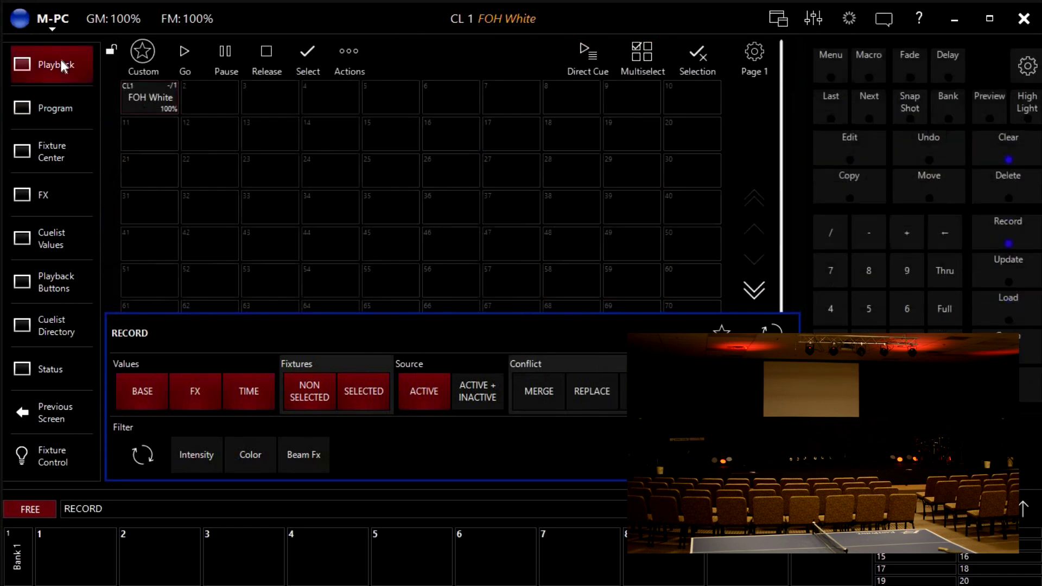
{"action": "left_click", "coordinate": [270, 94]}
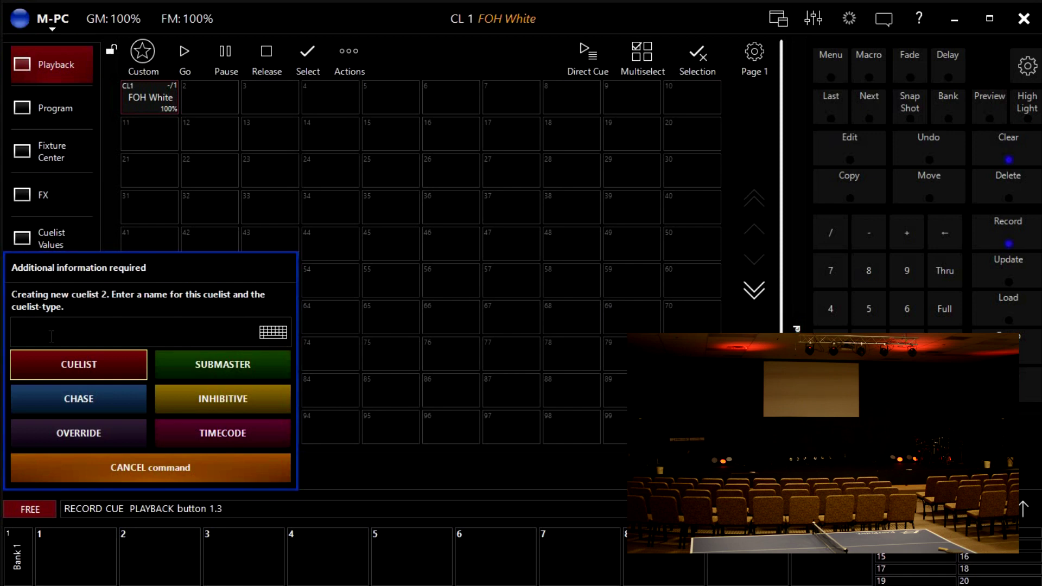
{"action": "type", "text": "St"}
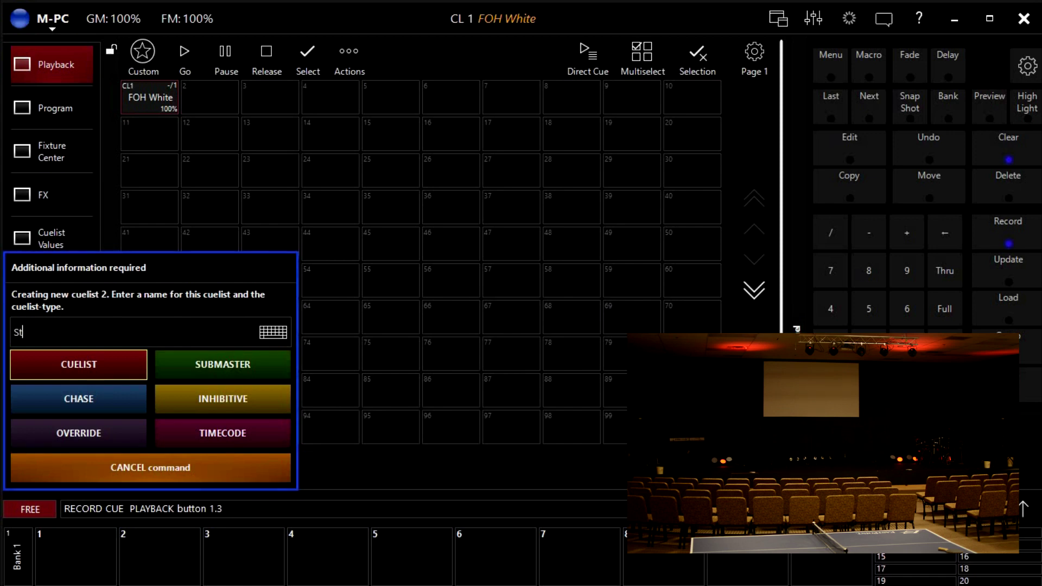
{"action": "type", "text": "age Red"}
{"action": "left_click", "coordinate": [97, 369]}
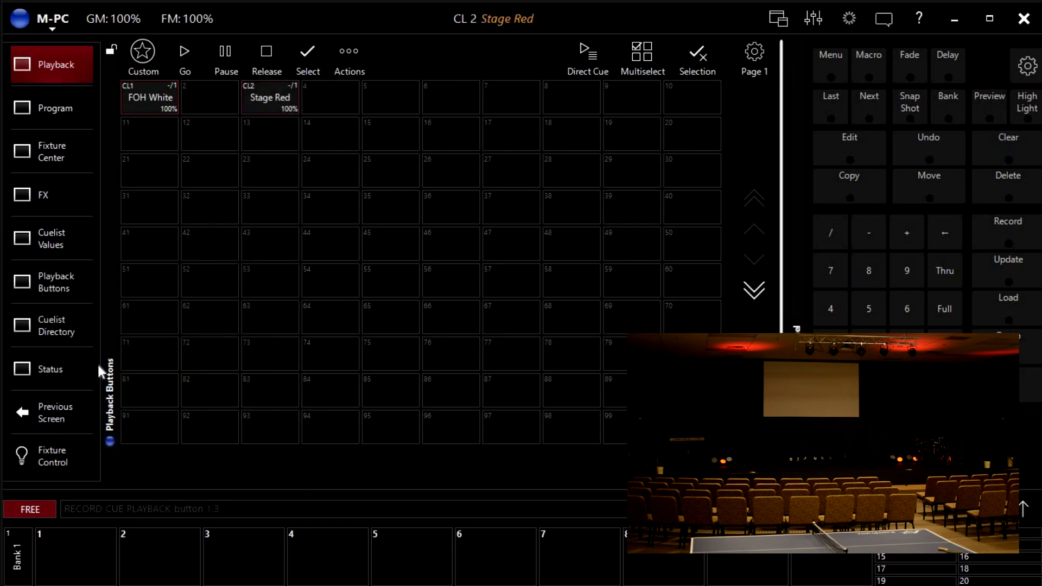
{"action": "left_click", "coordinate": [988, 149]}
{"action": "left_click", "coordinate": [989, 149]}
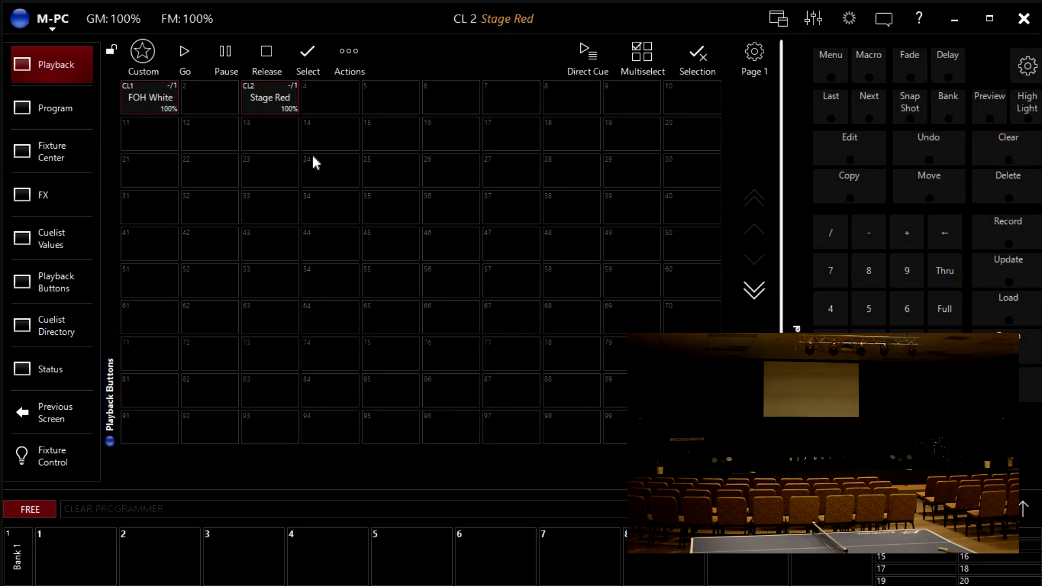
Select the Slimpar 64 for programming and set its intensity output to full
{"action": "left_click", "coordinate": [47, 106]}
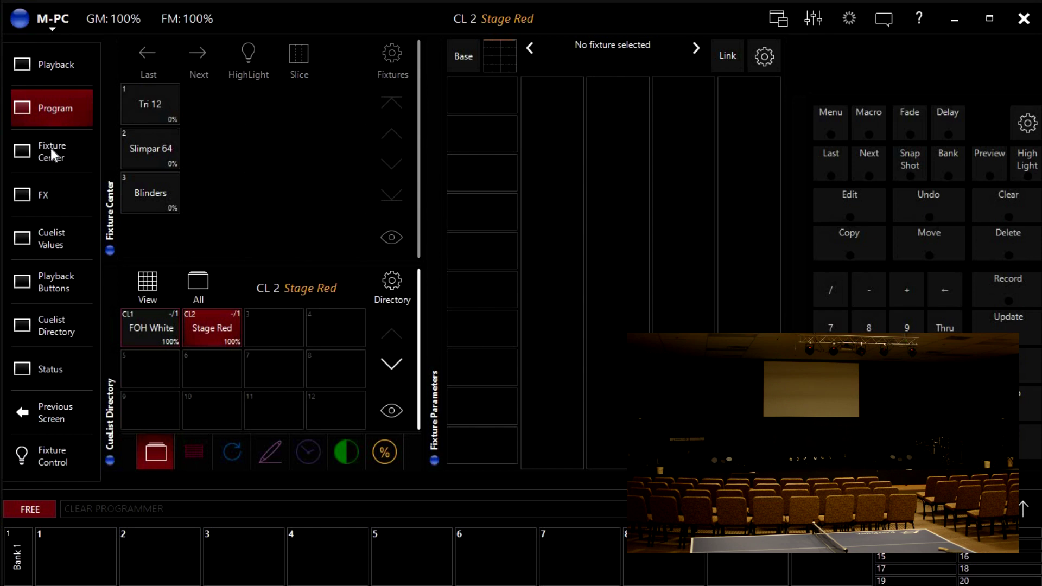
{"action": "left_click", "coordinate": [157, 159]}
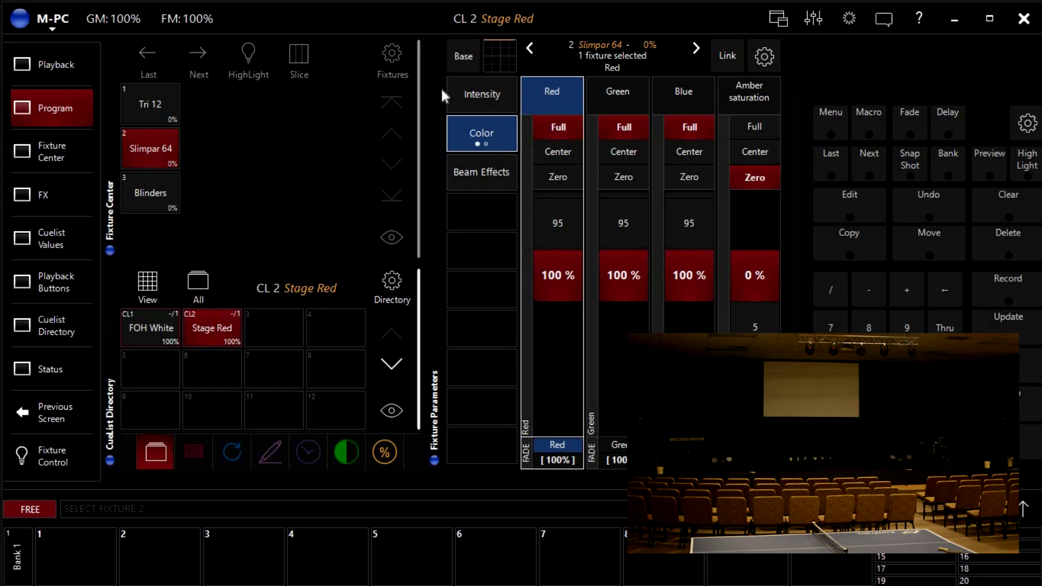
{"action": "left_click", "coordinate": [488, 96]}
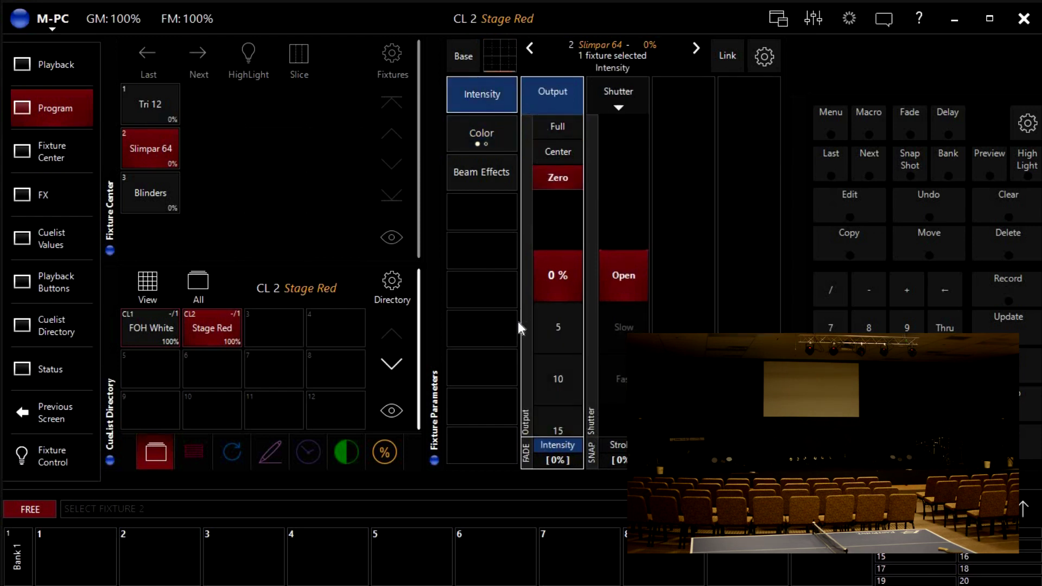
{"action": "left_click", "coordinate": [557, 130]}
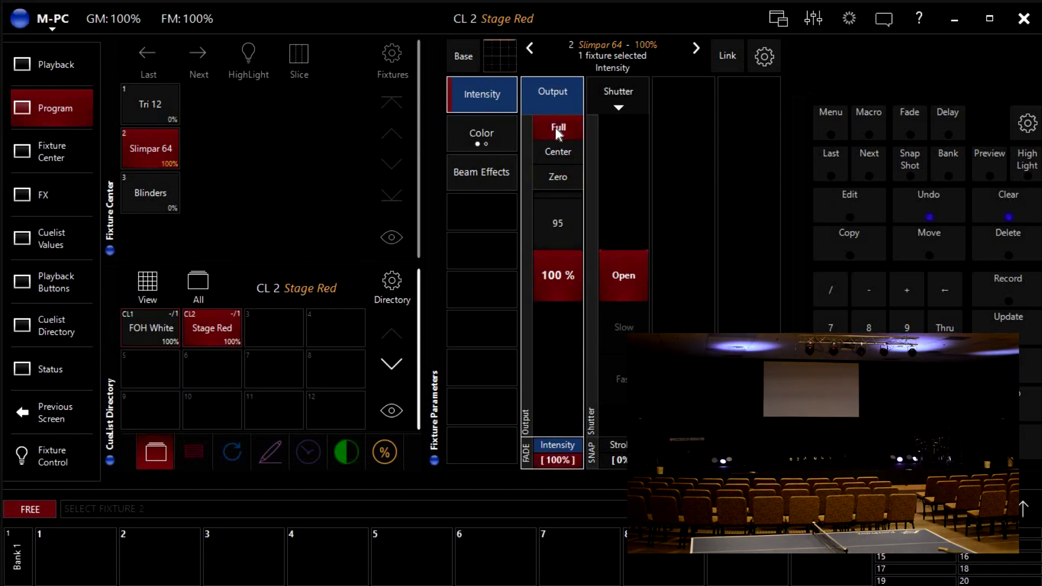
Choose yellow (C 0, M 9, Y 253) for the Slimpar 64 in the color picker's mixer
{"action": "left_click", "coordinate": [492, 134]}
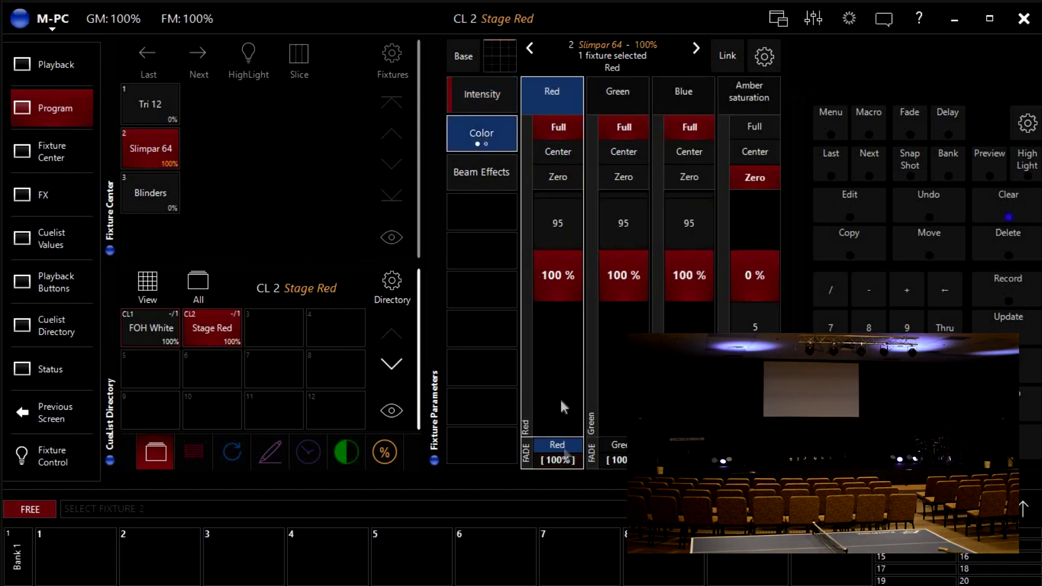
{"action": "left_click", "coordinate": [561, 451]}
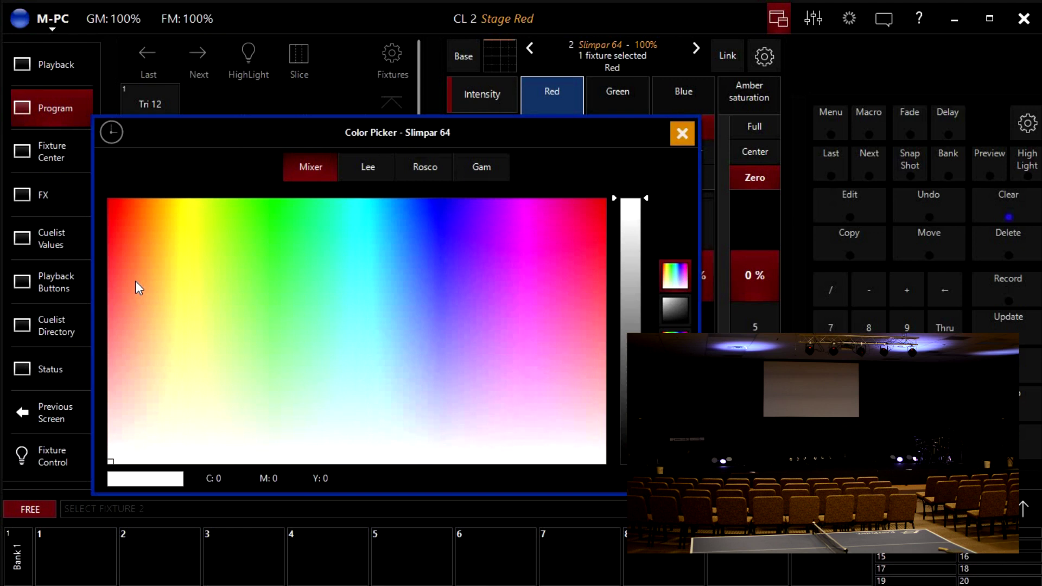
{"action": "left_click", "coordinate": [190, 202]}
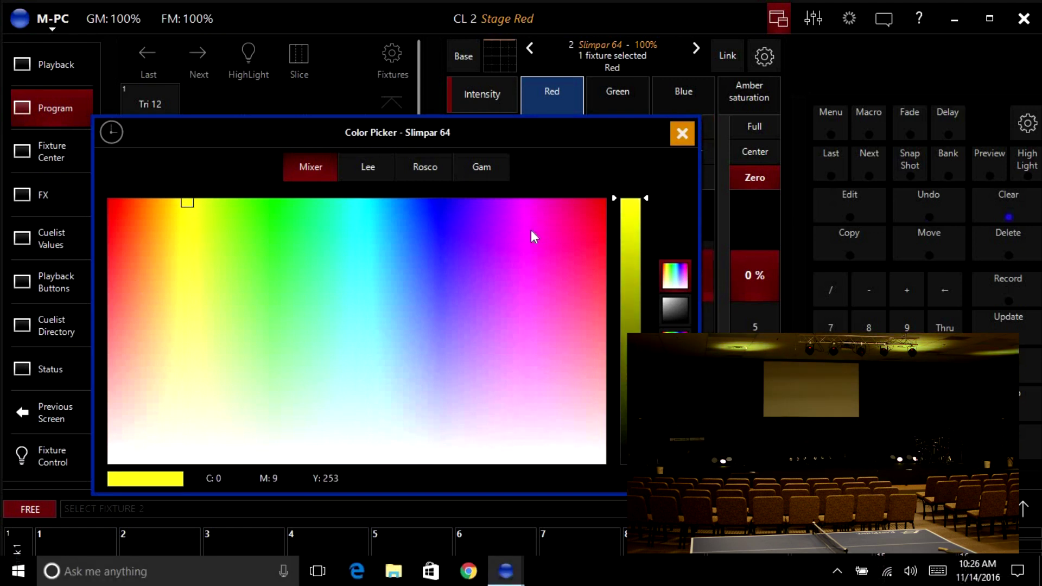
Record the yellow look as a cuelist named "Stage Yellow" on playback button 4
{"action": "left_click", "coordinate": [1008, 290]}
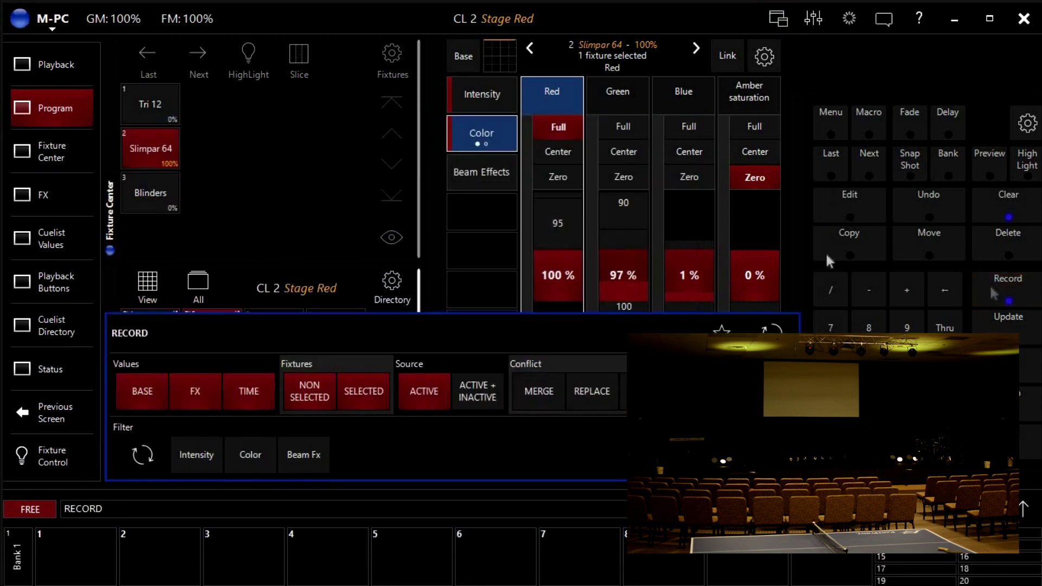
{"action": "left_click", "coordinate": [51, 68]}
{"action": "left_click", "coordinate": [313, 107]}
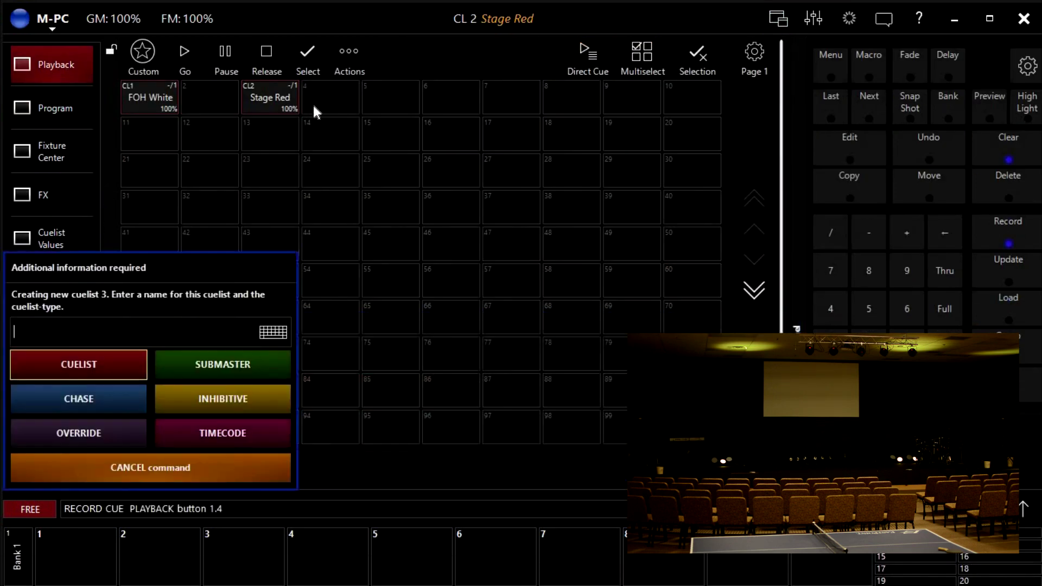
{"action": "type", "text": "Yel"}
{"action": "key", "text": "BackSpace"}
{"action": "key", "text": "BackSpace"}
{"action": "key", "text": "BackSpace"}
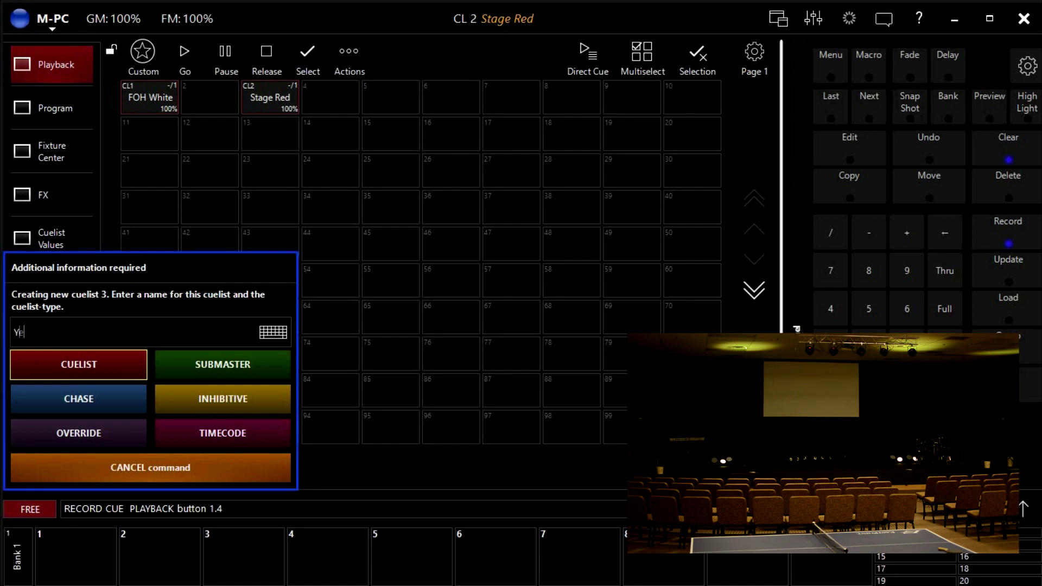
{"action": "type", "text": "Stage"}
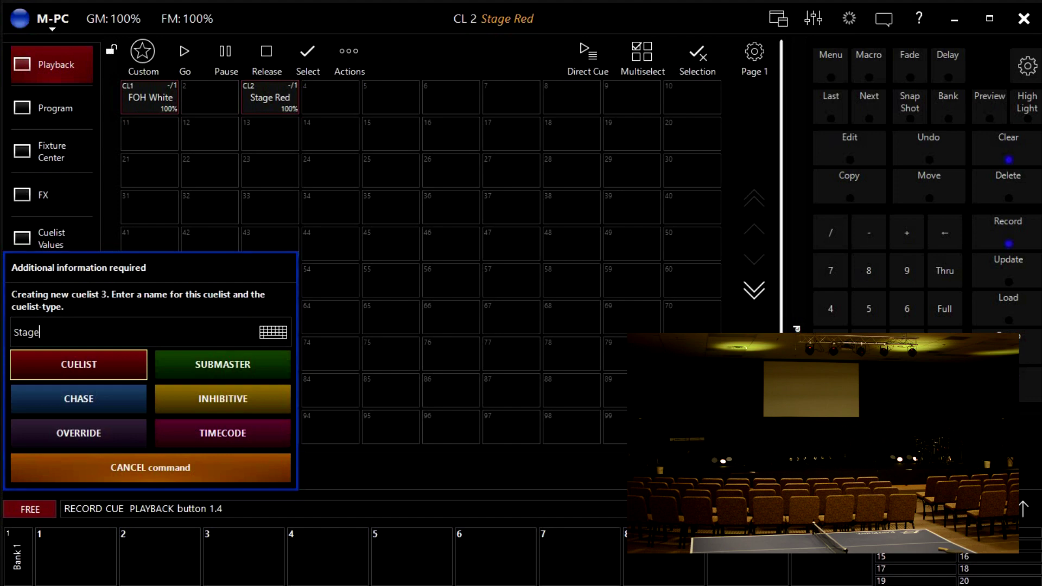
{"action": "type", "text": " Yellow"}
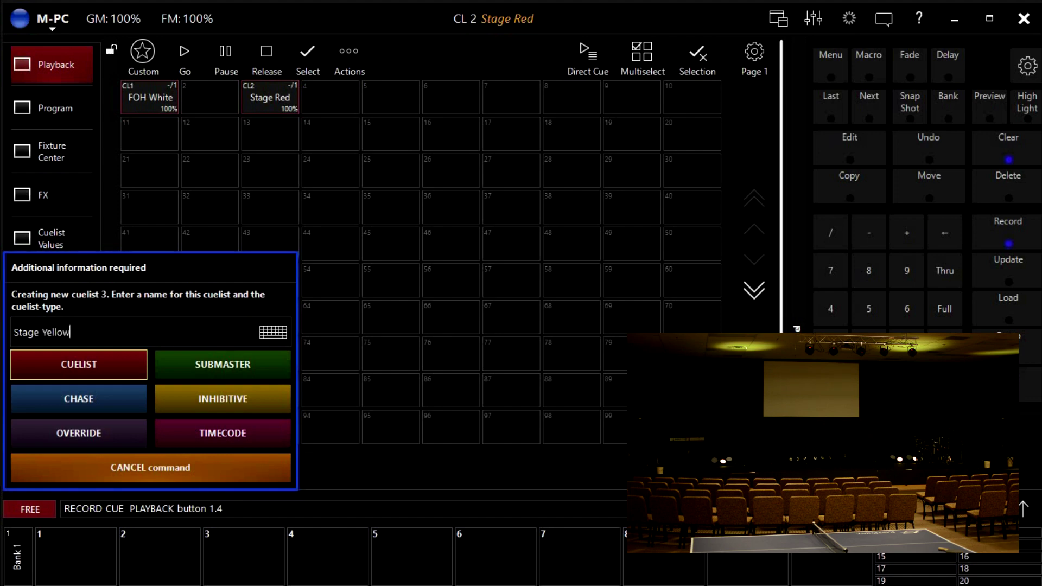
{"action": "left_click", "coordinate": [99, 363]}
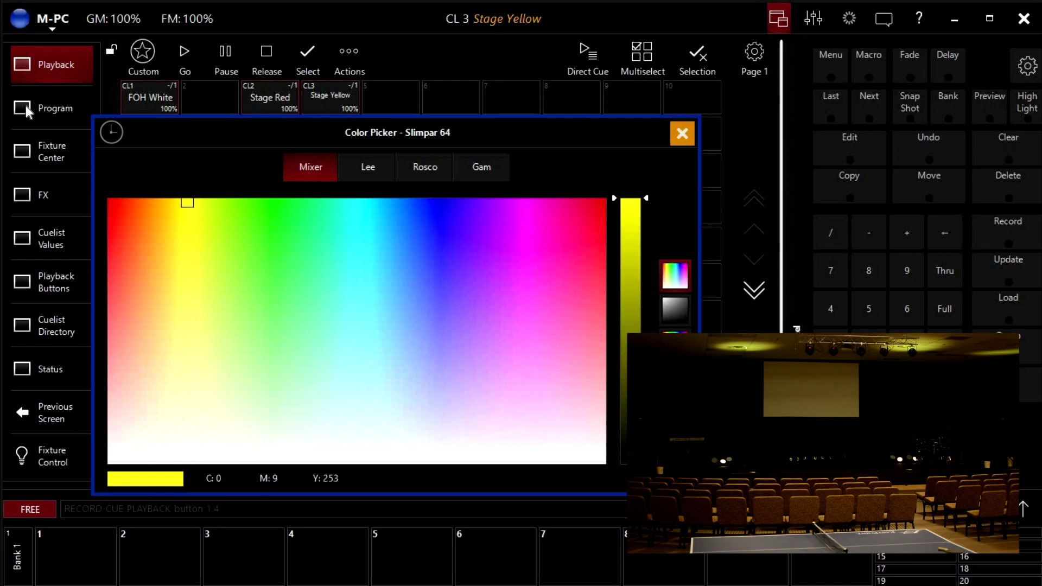
Change the Slimpar 64 to green (C 244, M 0, Y 255) in the color mixer and activate its full intensity
{"action": "left_click", "coordinate": [43, 115]}
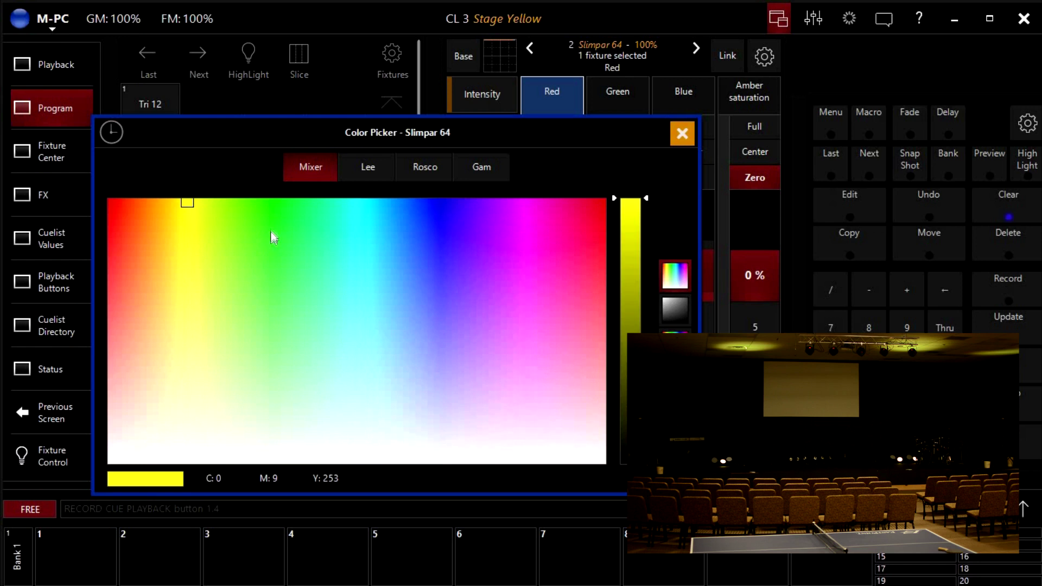
{"action": "left_click_drag", "start_coordinate": [269, 220], "coordinate": [269, 193]}
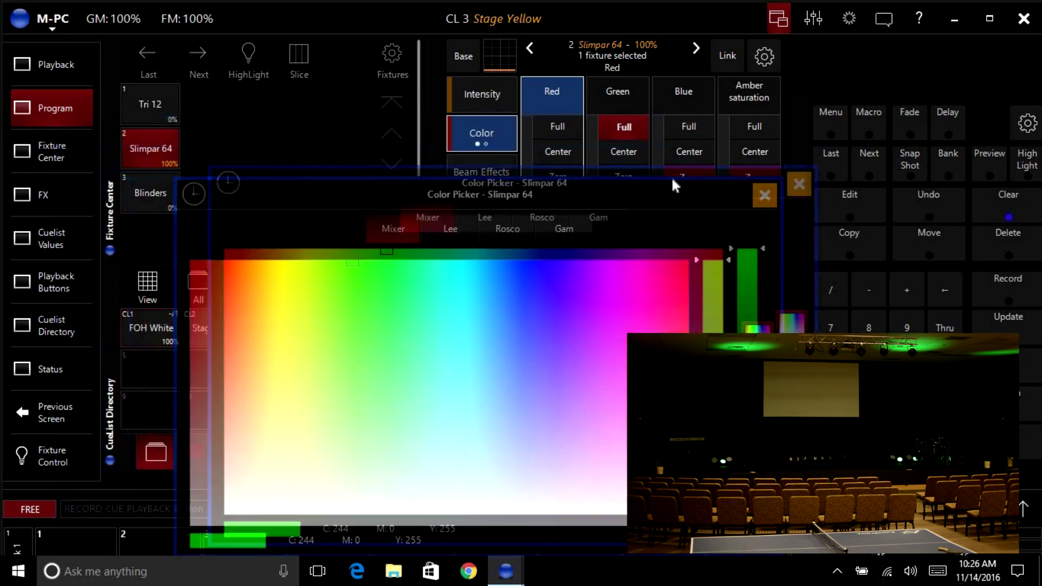
{"action": "left_click", "coordinate": [799, 183]}
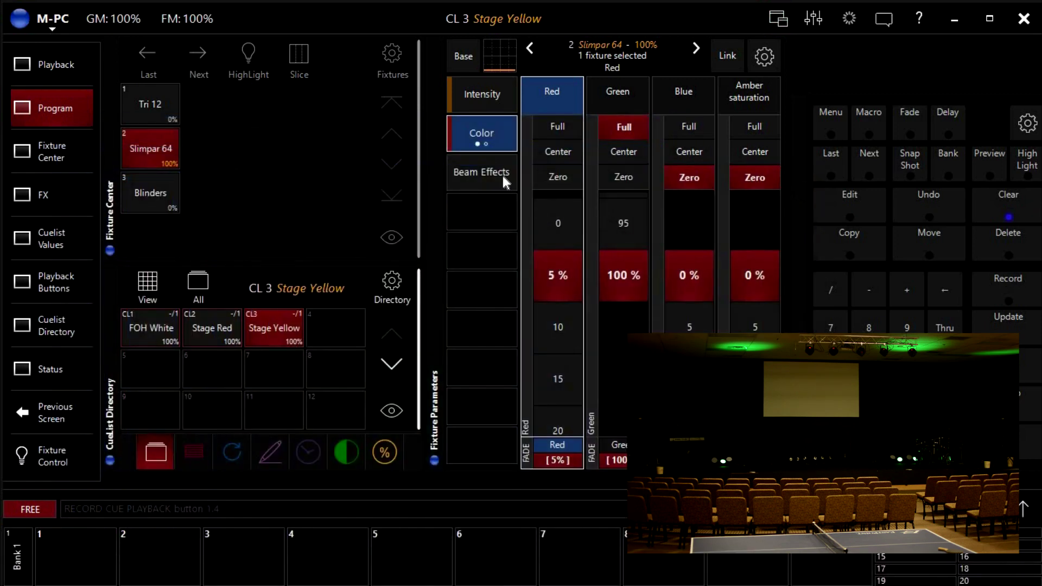
{"action": "left_click", "coordinate": [465, 95]}
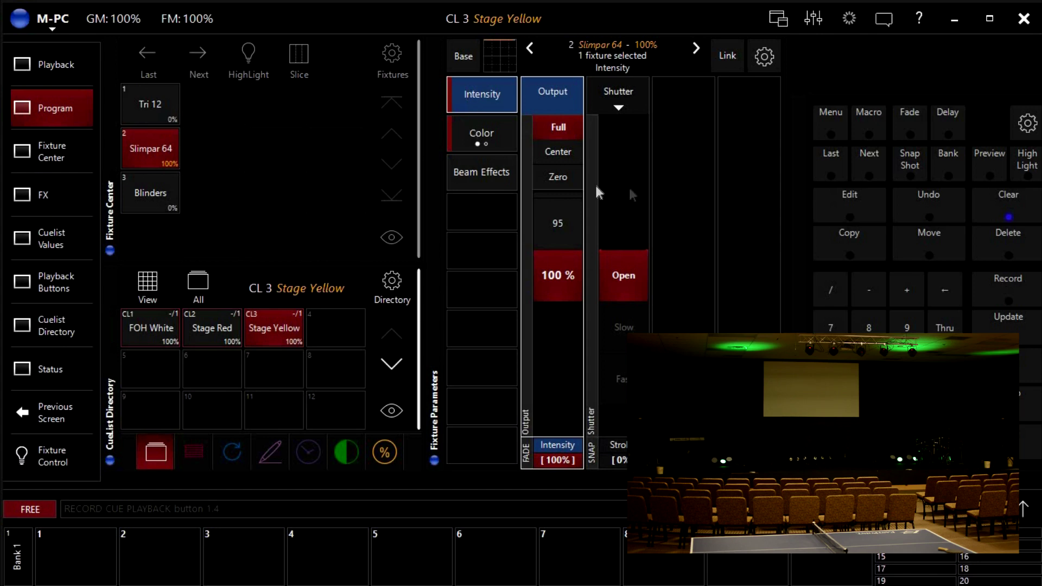
Record the green look as a cuelist named "Stage Green" on playback button 5
{"action": "left_click", "coordinate": [1007, 285]}
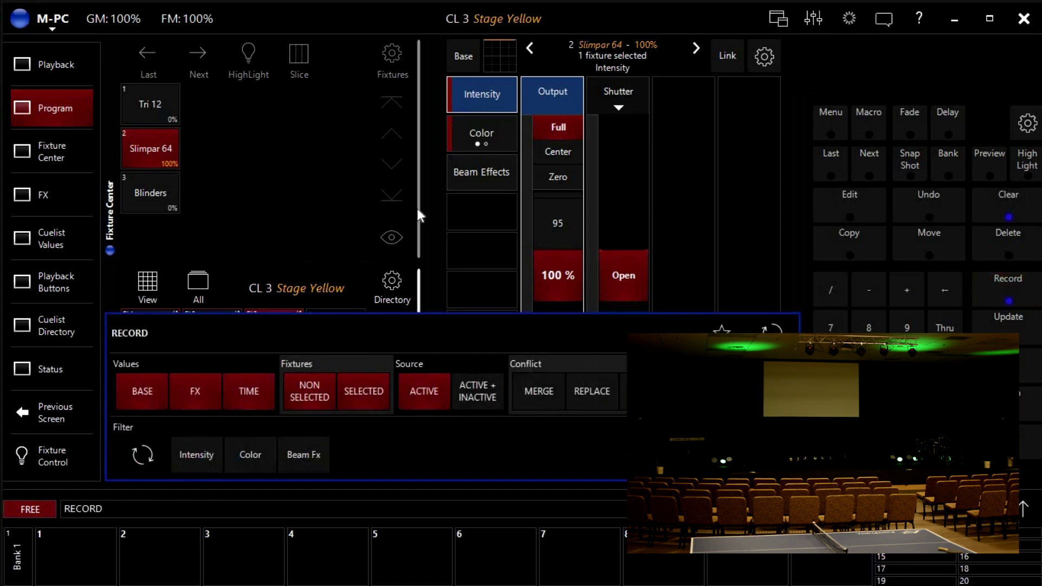
{"action": "left_click", "coordinate": [44, 56]}
{"action": "left_click", "coordinate": [381, 98]}
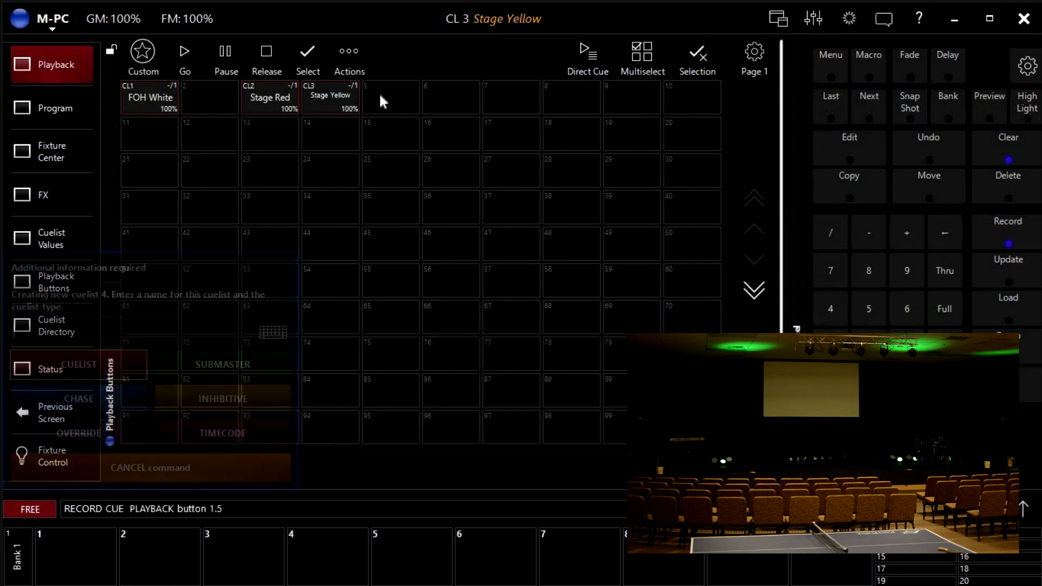
{"action": "type", "text": "Stage Green"}
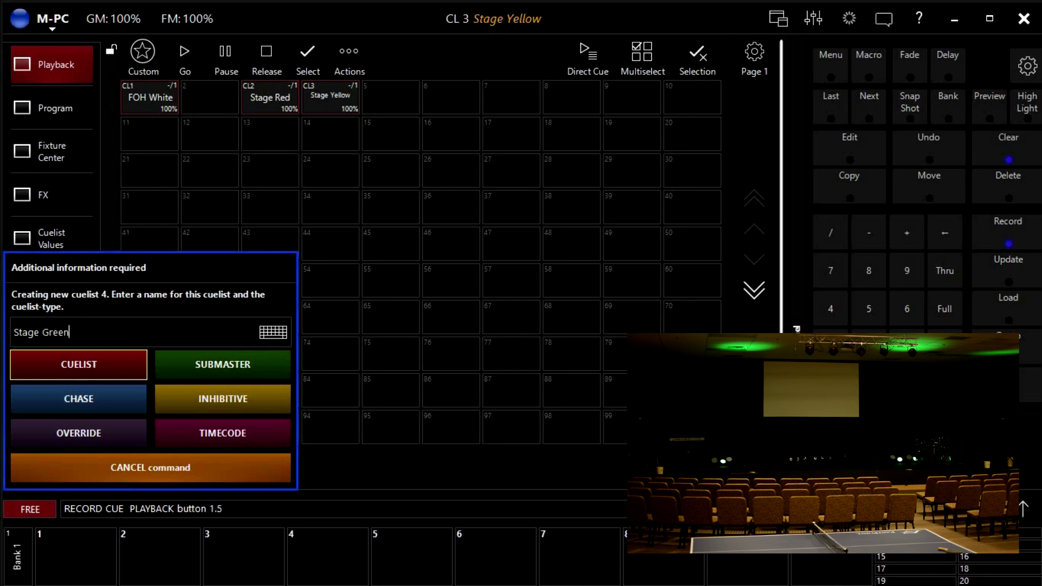
{"action": "left_click", "coordinate": [105, 371]}
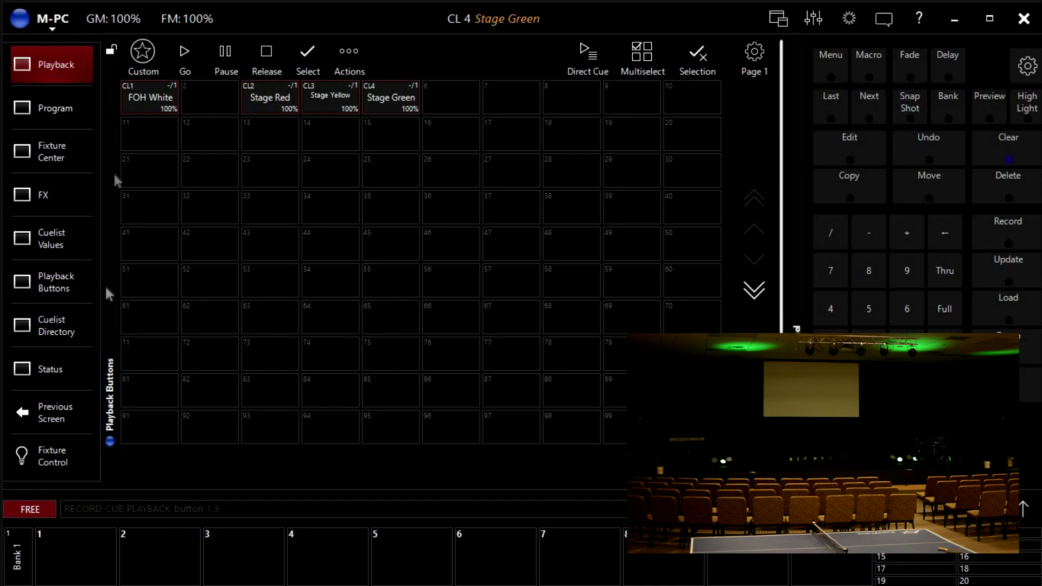
Change the Slimpar 64 to cyan (C 255, M 0, Y 64) in the color mixer and activate its full intensity
{"action": "left_click", "coordinate": [44, 105]}
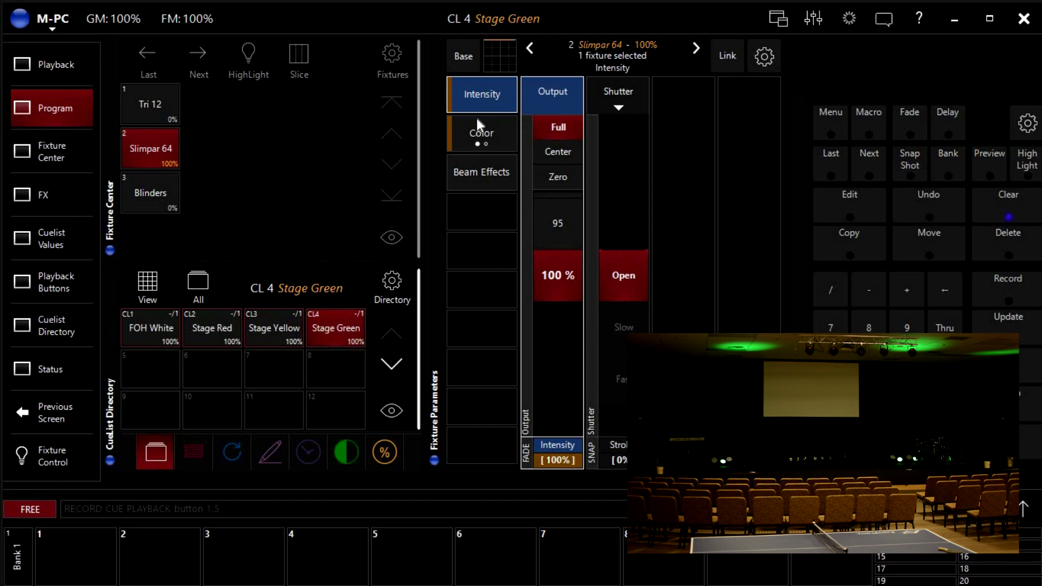
{"action": "left_click", "coordinate": [479, 139]}
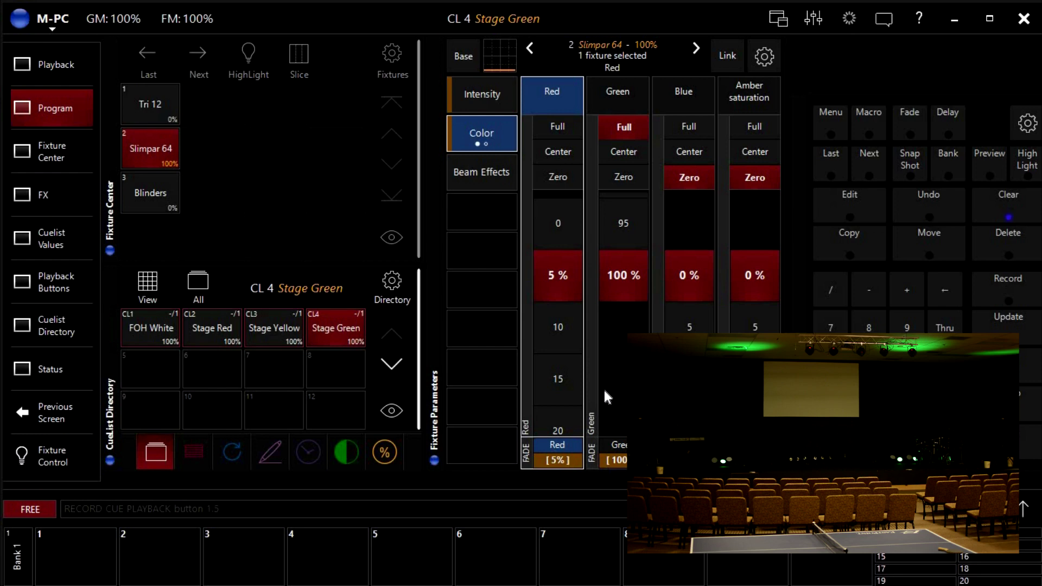
{"action": "left_click", "coordinate": [615, 447]}
{"action": "left_click", "coordinate": [615, 447]}
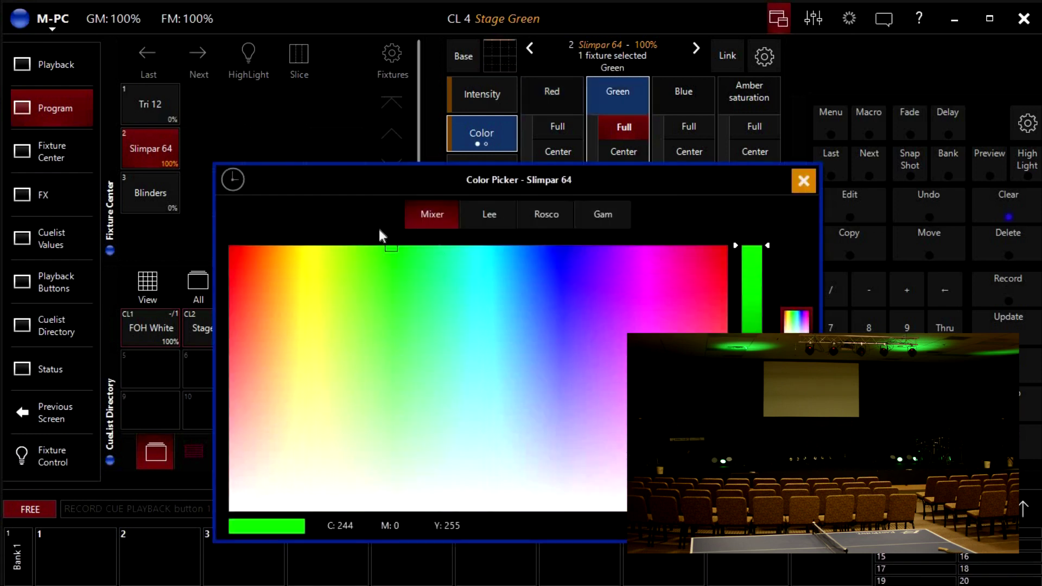
{"action": "left_click", "coordinate": [458, 246]}
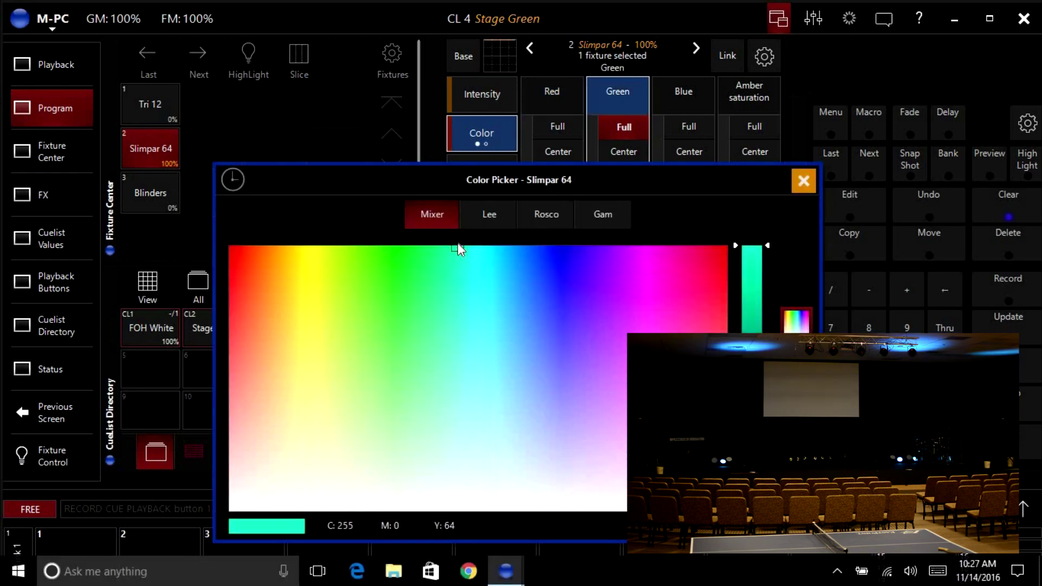
{"action": "left_click", "coordinate": [803, 180]}
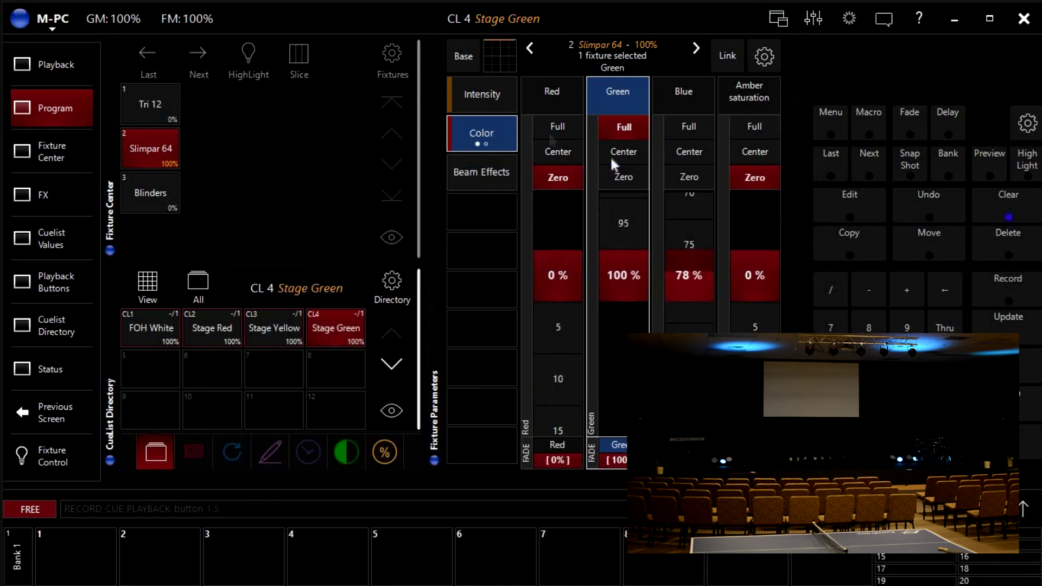
{"action": "left_click", "coordinate": [469, 90]}
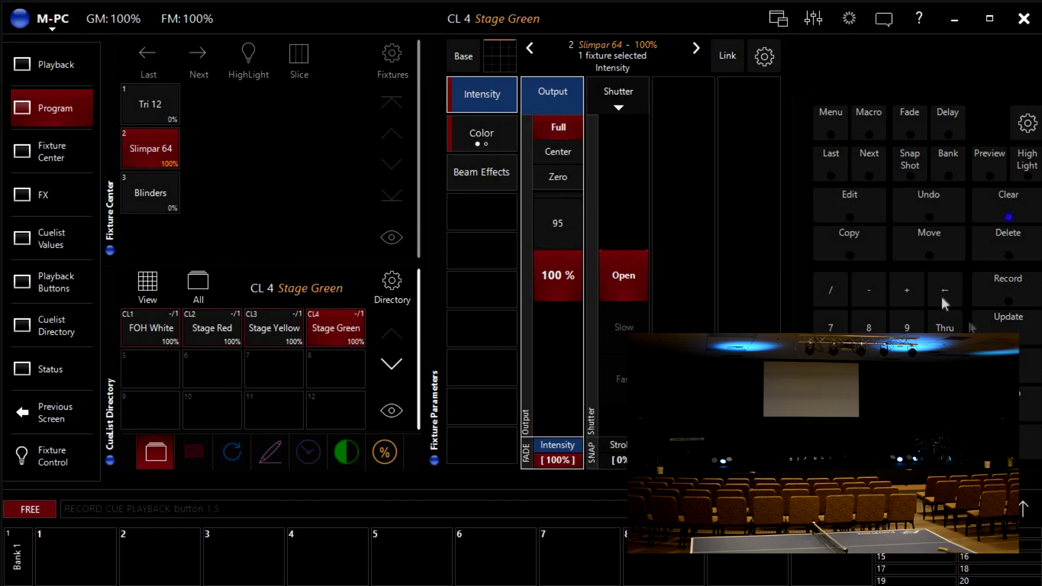
Record the cyan look as a cuelist named "Stage Cyan" on playback button 13, and clear the programmer
{"action": "left_click", "coordinate": [994, 297]}
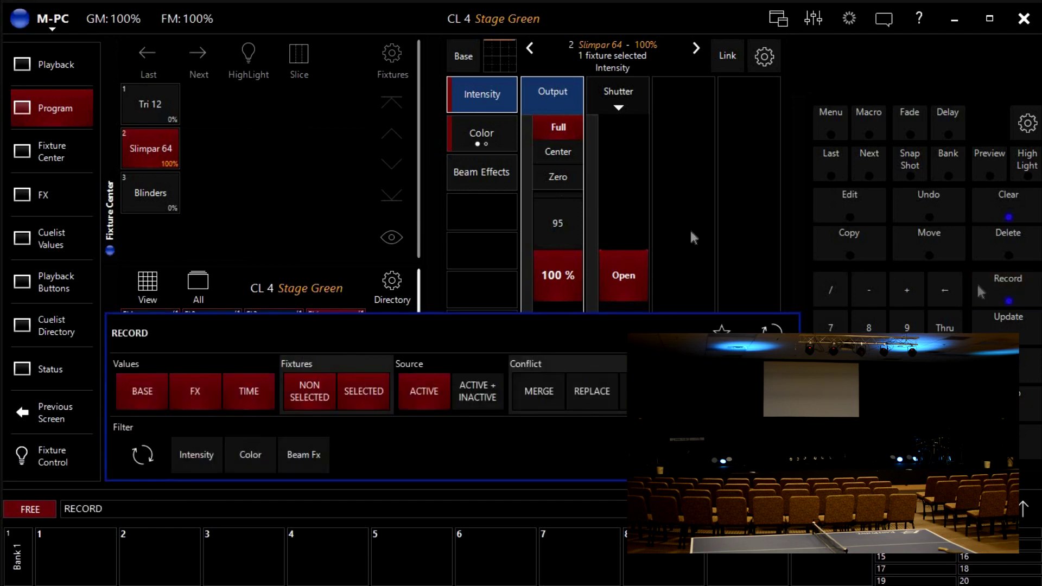
{"action": "left_click", "coordinate": [57, 60]}
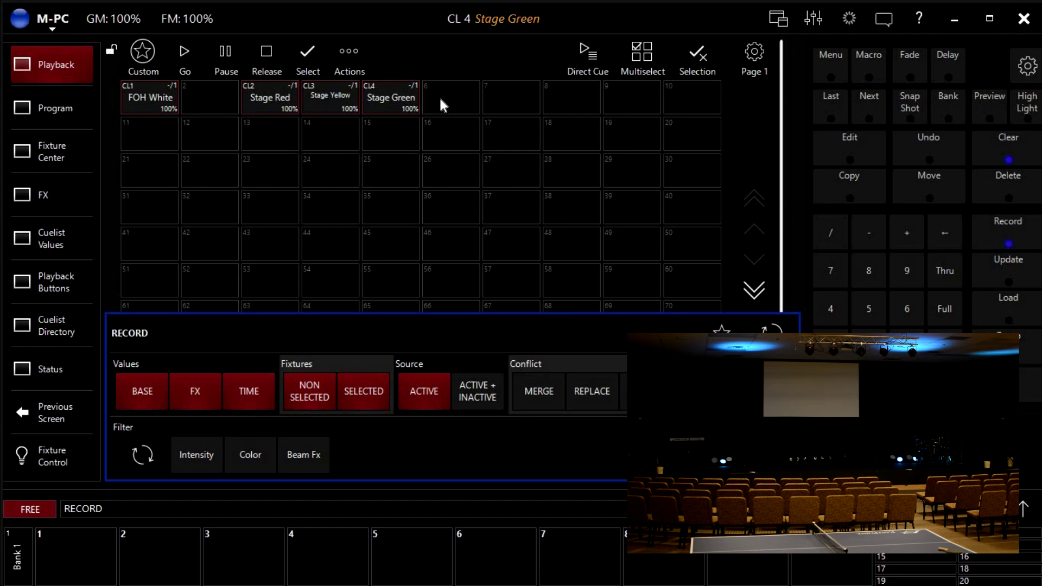
{"action": "left_click", "coordinate": [271, 140]}
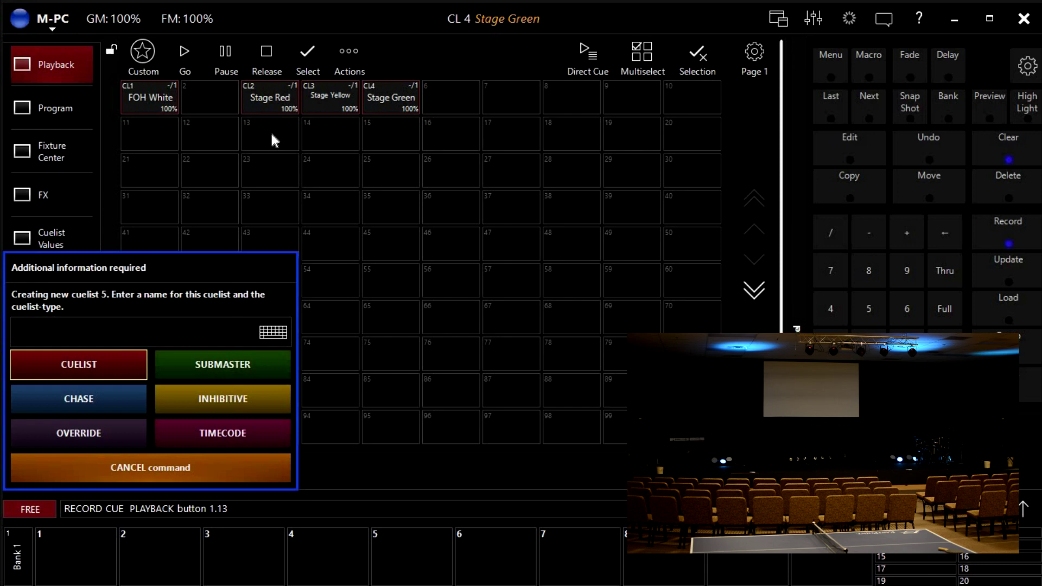
{"action": "type", "text": "St"}
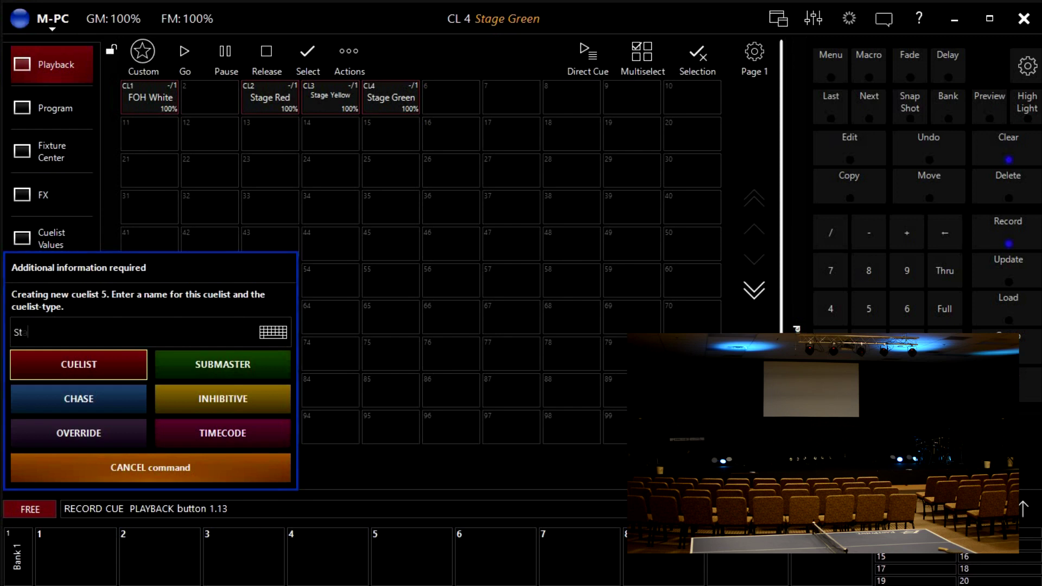
{"action": "type", "text": "age Cyan"}
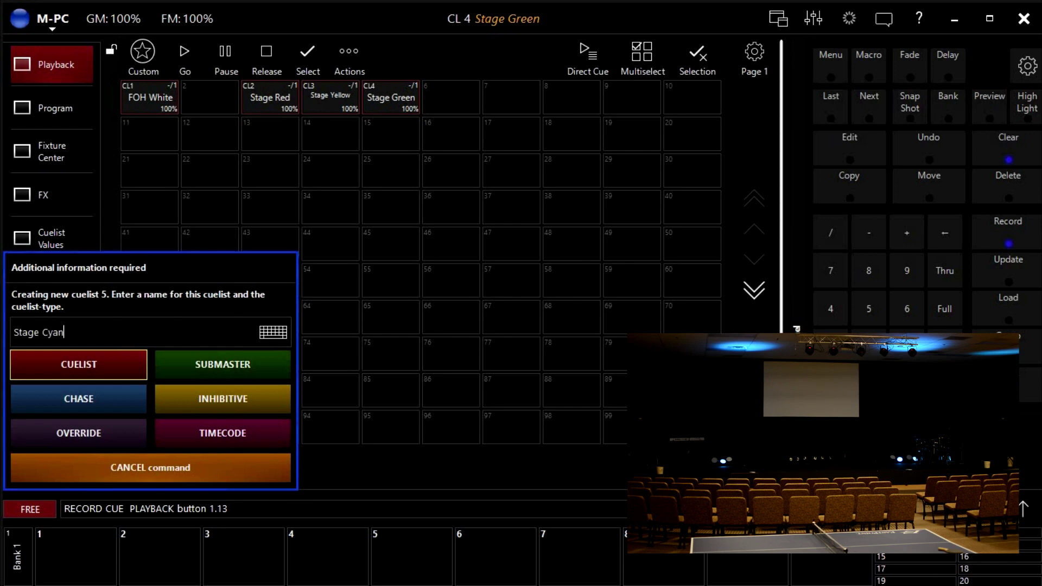
{"action": "left_click", "coordinate": [78, 363]}
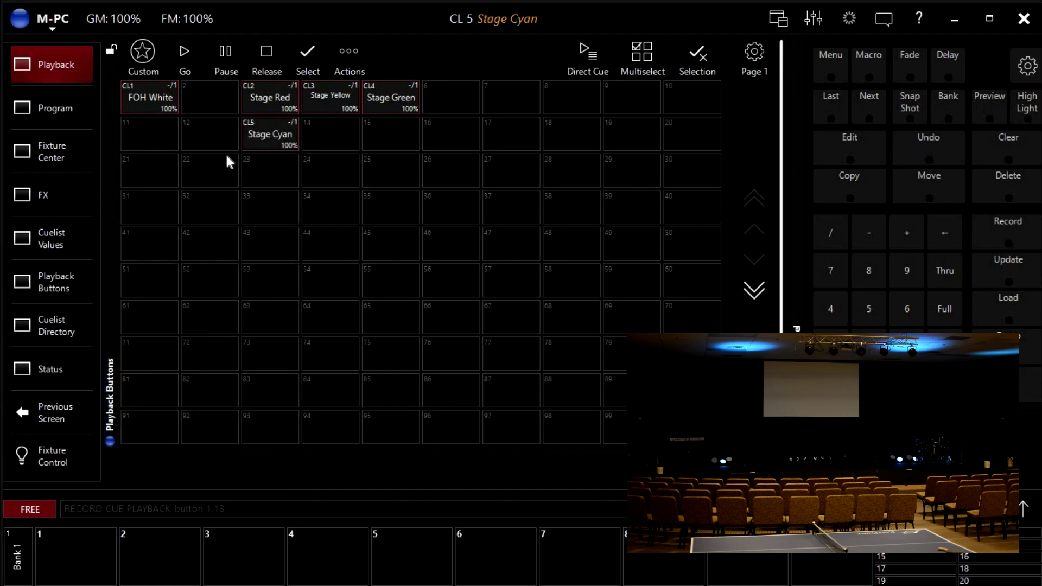
{"action": "left_click", "coordinate": [978, 151]}
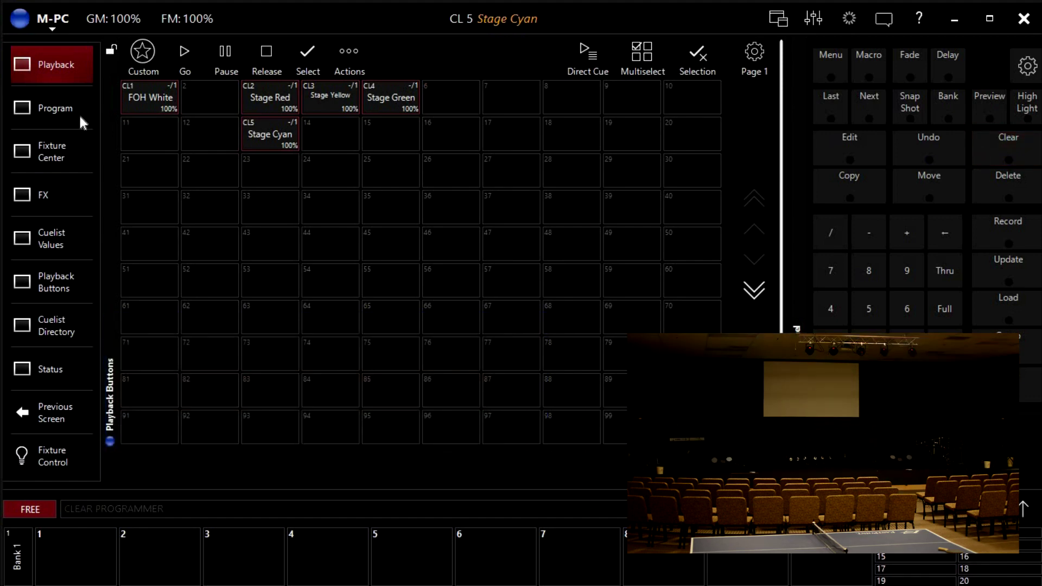
Select the Blinders fixture for programming and set its intensity to full
{"action": "left_click", "coordinate": [45, 105]}
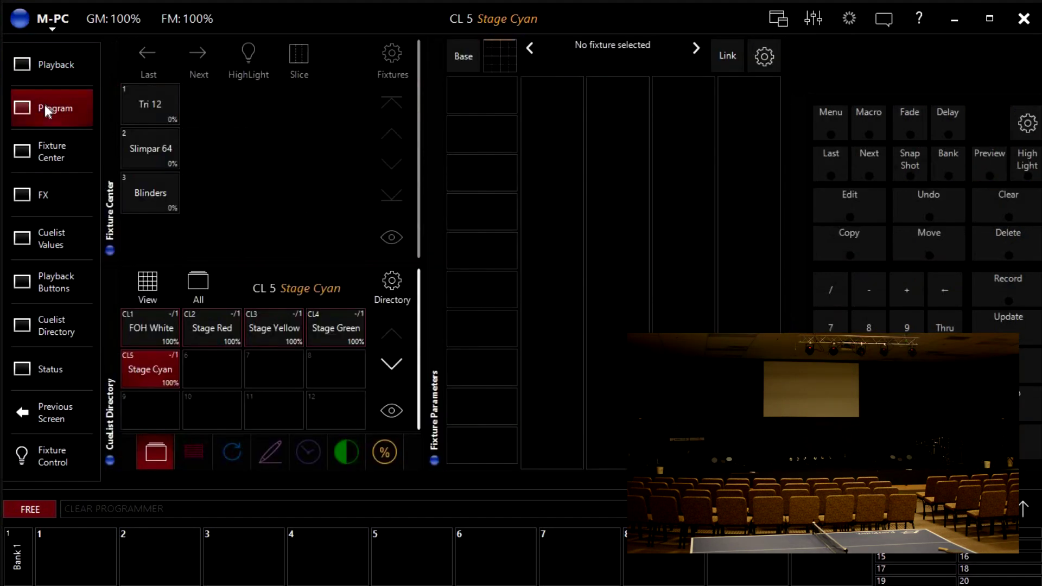
{"action": "left_click", "coordinate": [153, 189]}
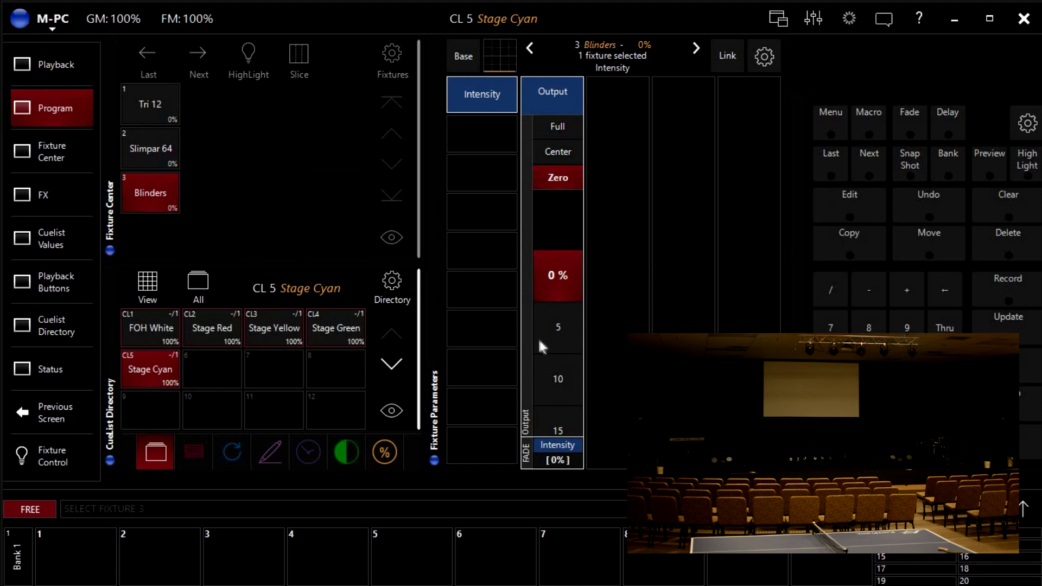
{"action": "left_click", "coordinate": [556, 128]}
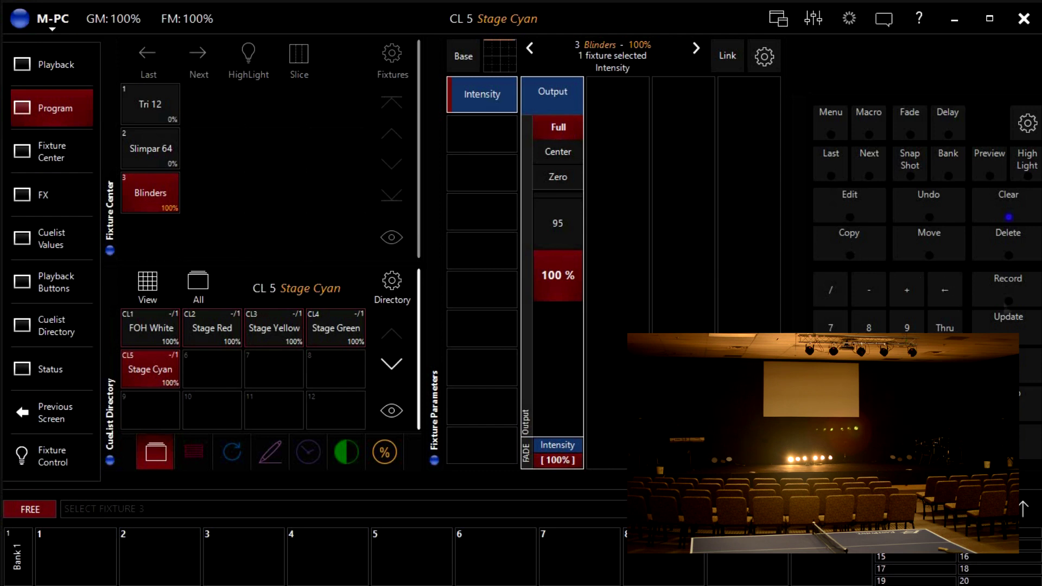
Record the blinder look as a cuelist named "Blinders" on playback button 21, and clear the programmer
{"action": "left_click", "coordinate": [1004, 293]}
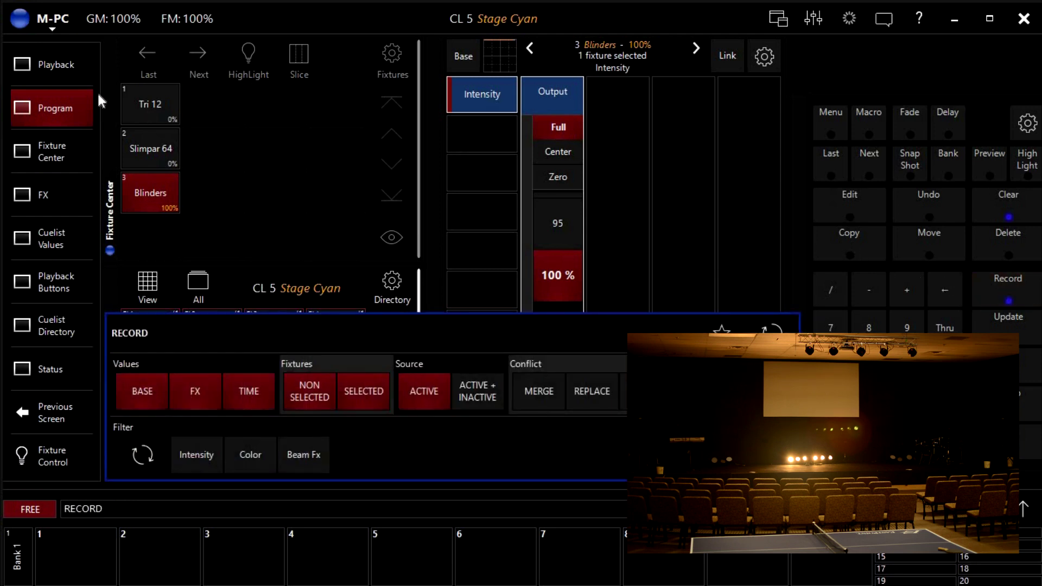
{"action": "left_click", "coordinate": [56, 67]}
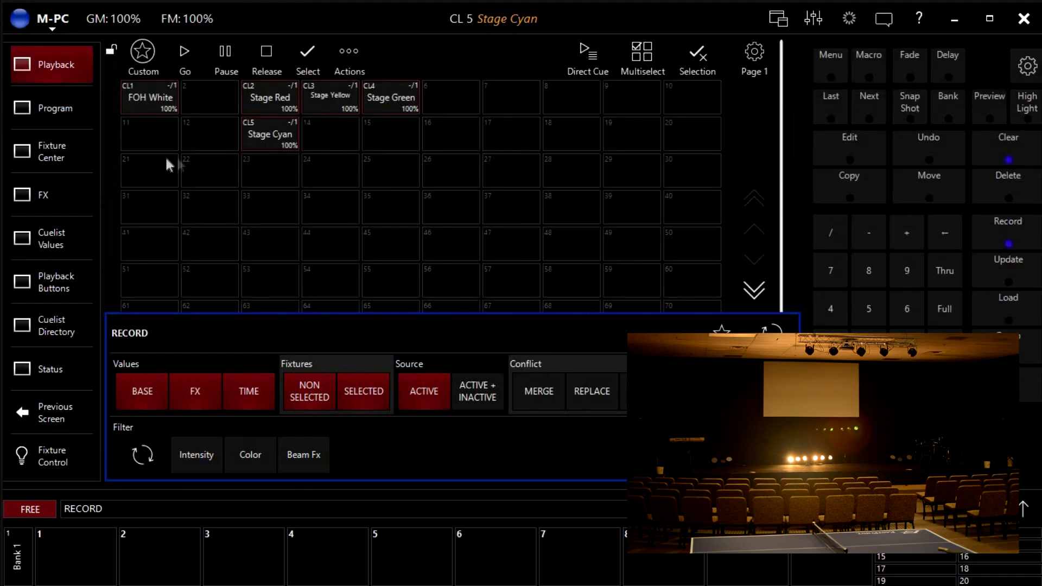
{"action": "left_click", "coordinate": [147, 170]}
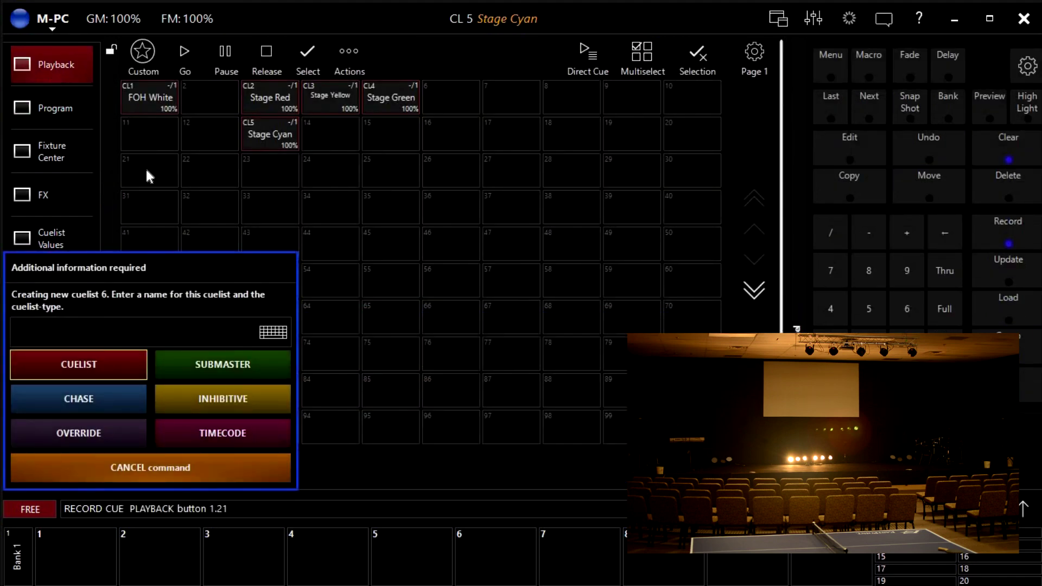
{"action": "type", "text": "Blinders"}
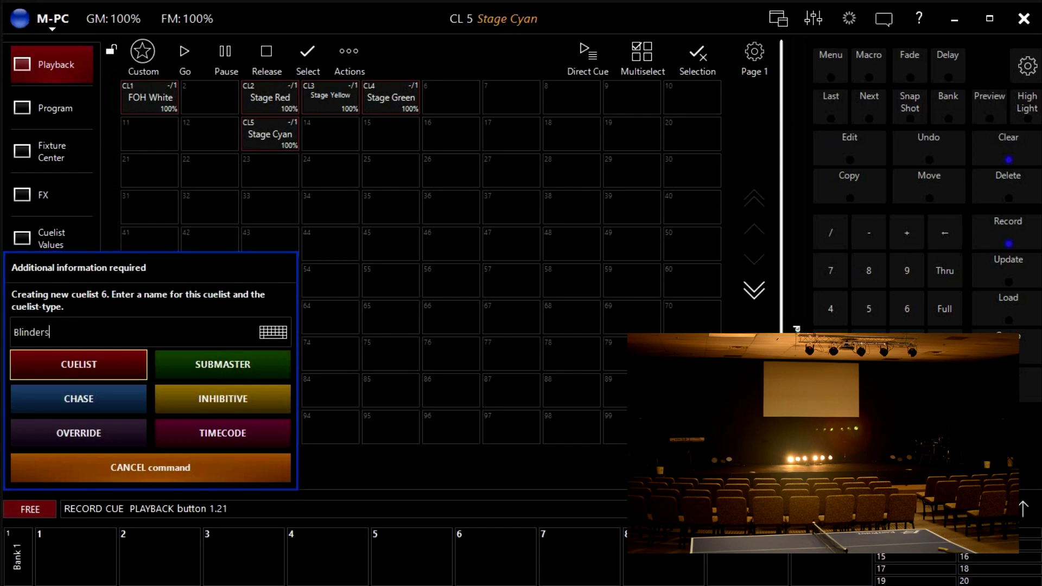
{"action": "left_click", "coordinate": [66, 363]}
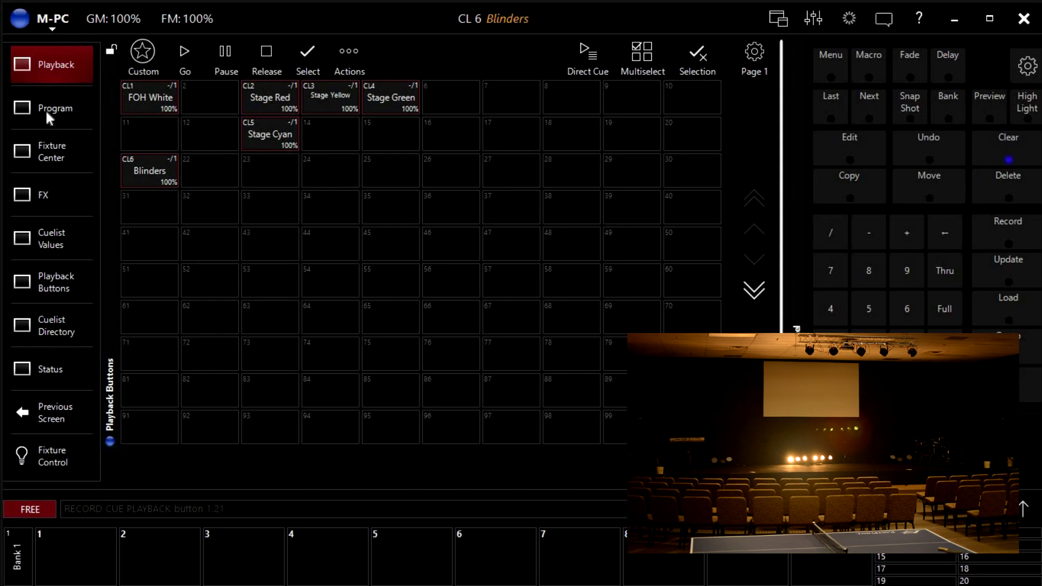
{"action": "left_click", "coordinate": [990, 149]}
{"action": "left_click", "coordinate": [989, 145]}
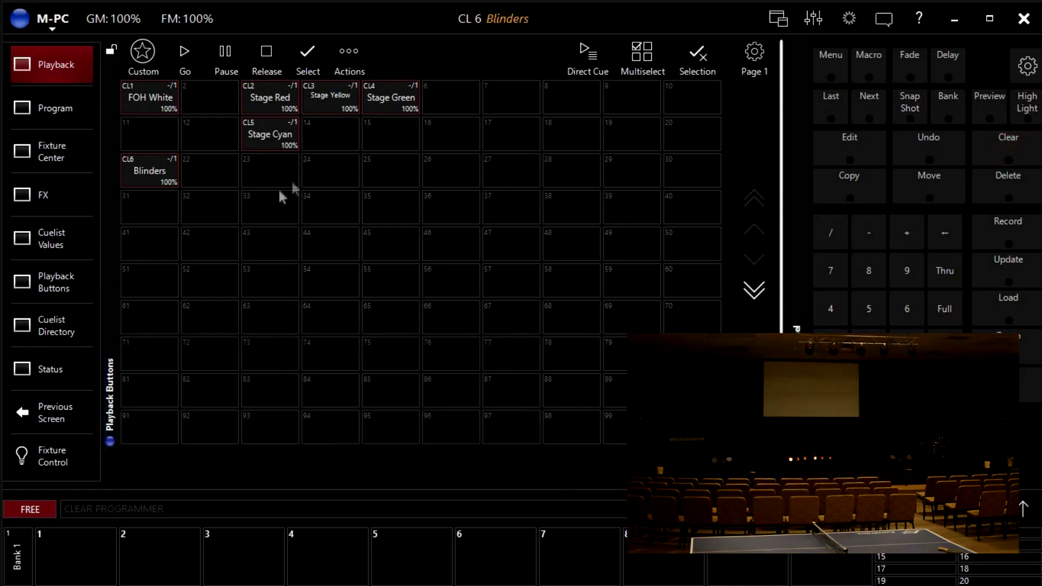
Set the Slimpar 64 to full intensity and red (C 0, M 255, Y 255) in the color mixer
{"action": "left_click", "coordinate": [46, 114]}
{"action": "left_click", "coordinate": [38, 68]}
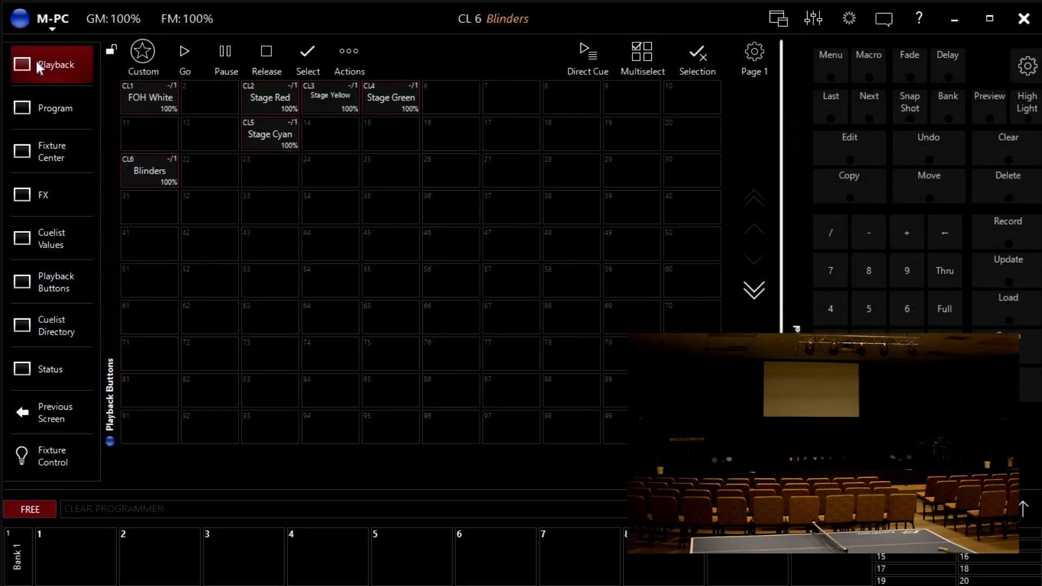
{"action": "left_click", "coordinate": [56, 109]}
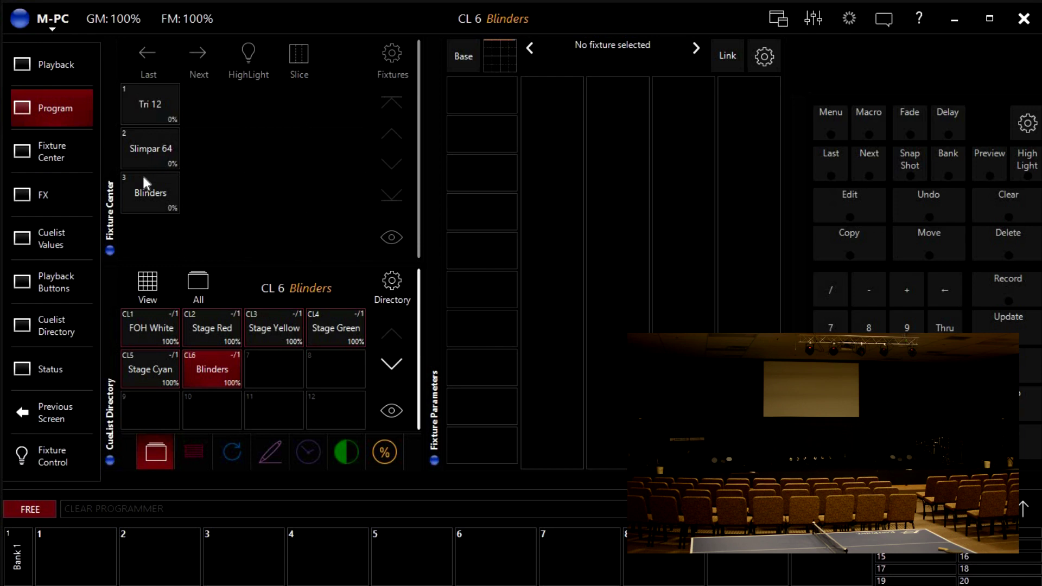
{"action": "left_click", "coordinate": [156, 148]}
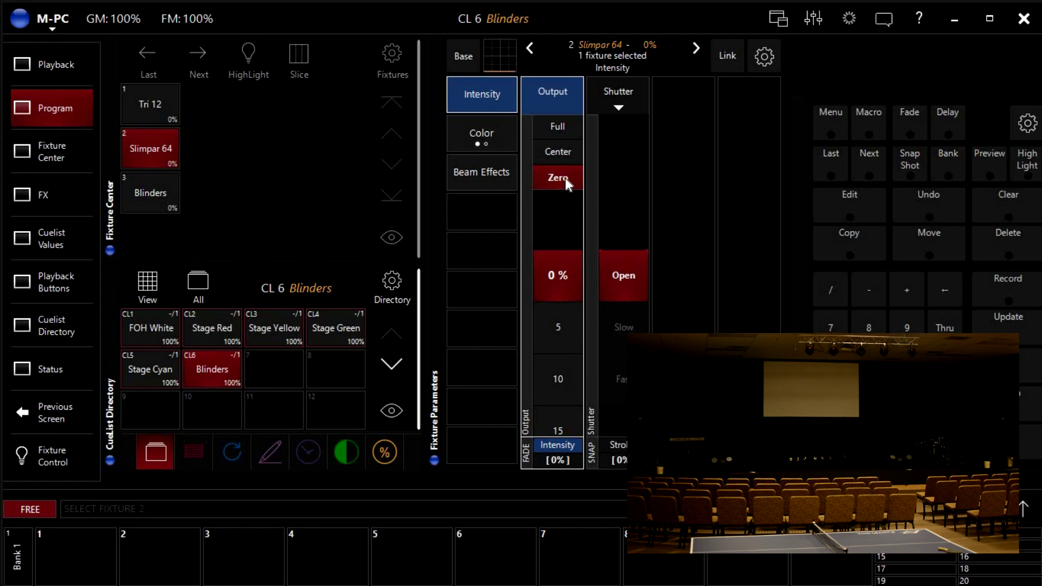
{"action": "left_click", "coordinate": [549, 126]}
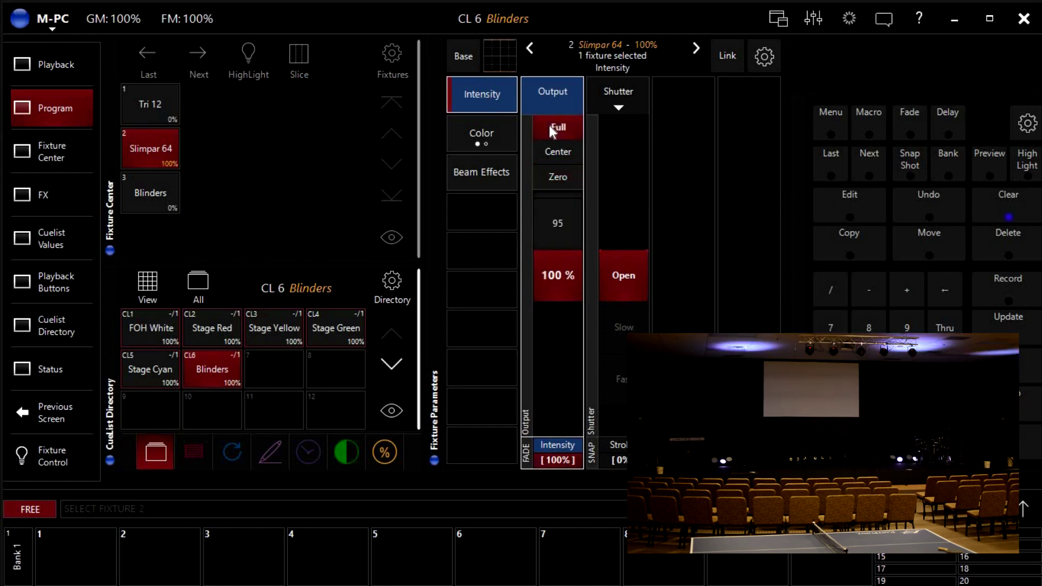
{"action": "left_click", "coordinate": [488, 136]}
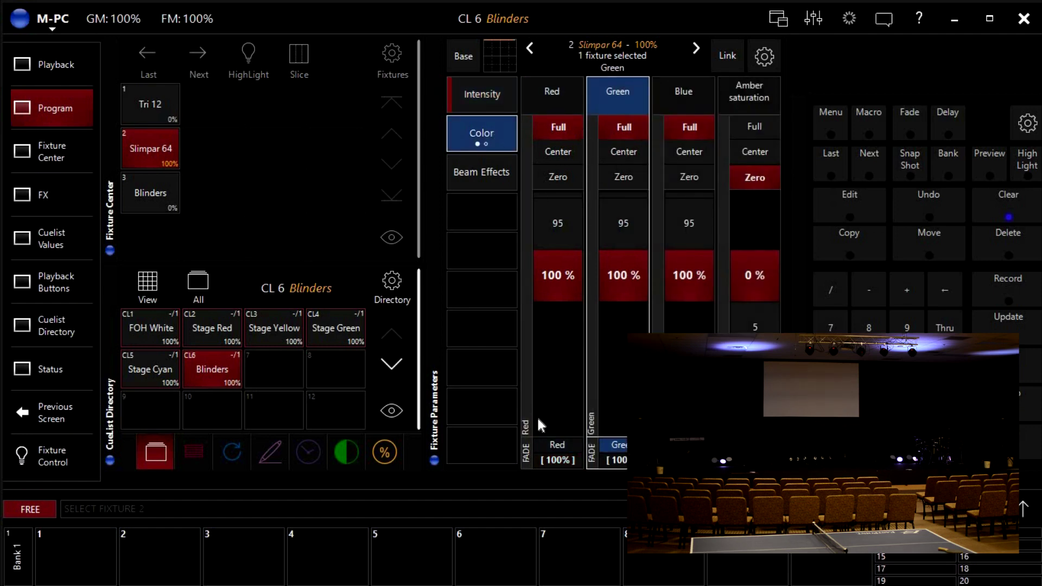
{"action": "double_click", "coordinate": [554, 455]}
{"action": "left_click", "coordinate": [232, 248]}
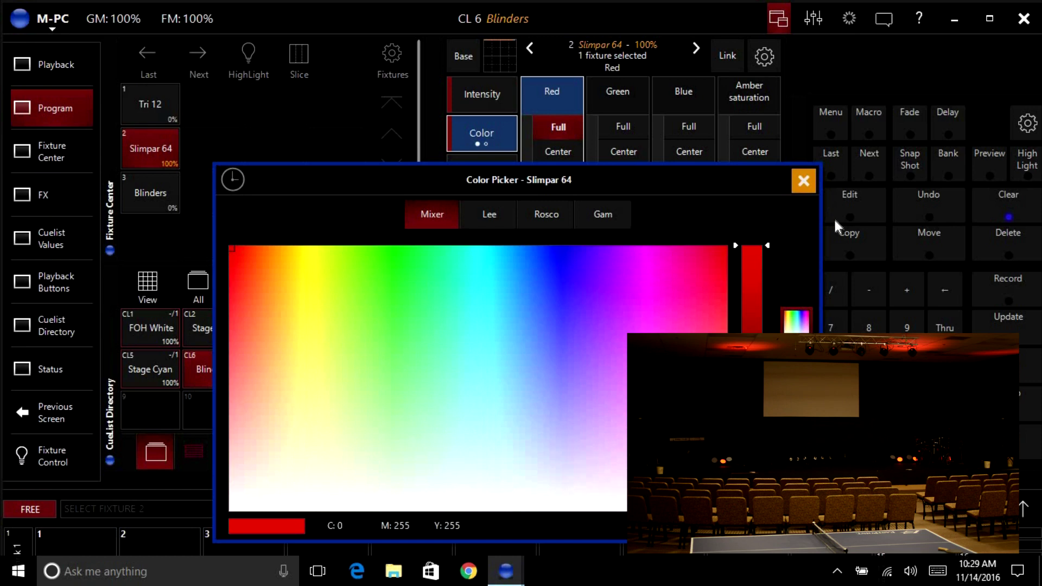
Record the red look as a chase named "Stage Chase" on playback button 7
{"action": "left_click", "coordinate": [987, 284]}
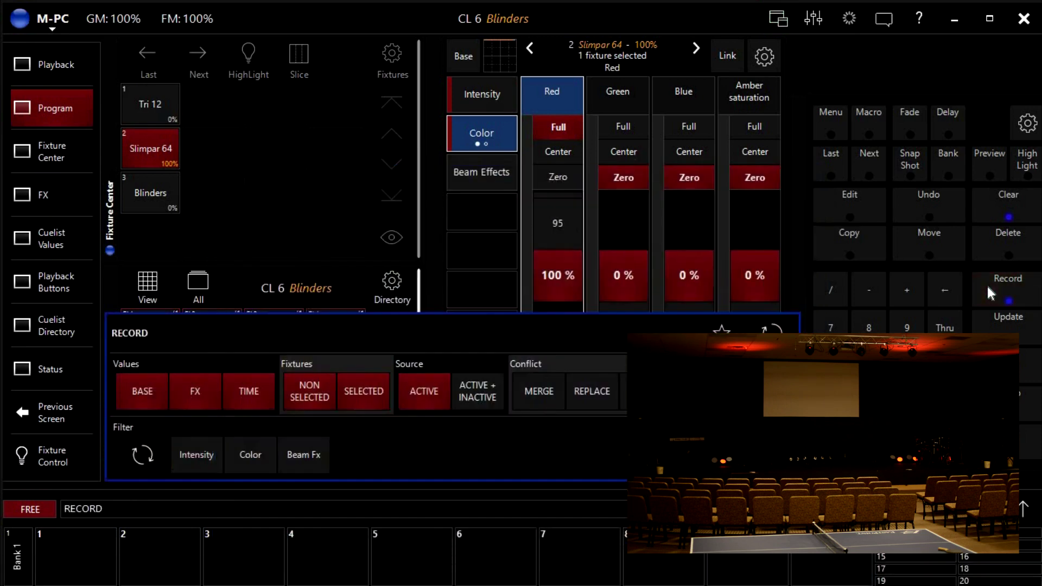
{"action": "left_click", "coordinate": [36, 74]}
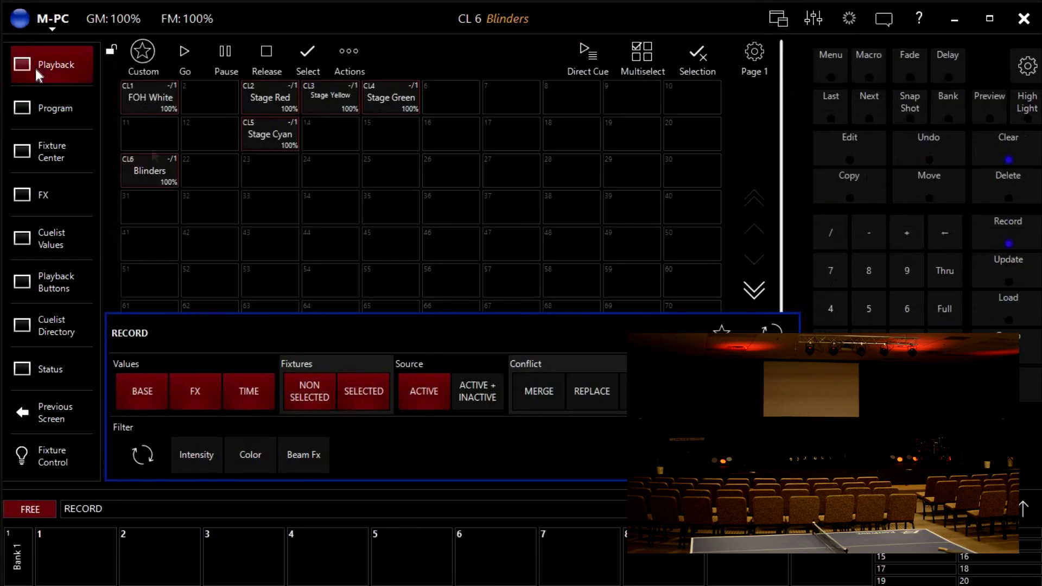
{"action": "left_click", "coordinate": [506, 103]}
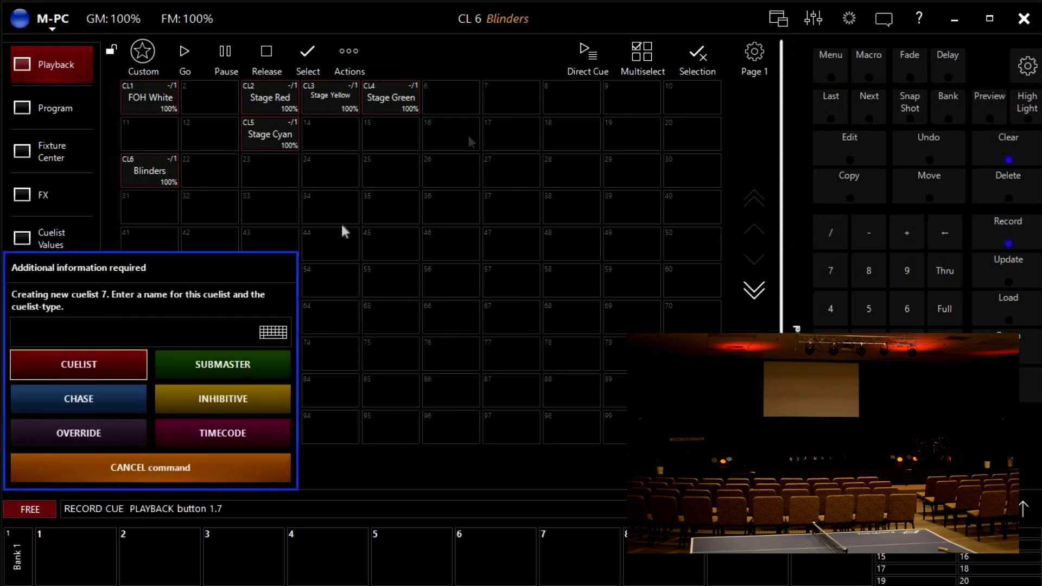
{"action": "type", "text": "Stag"}
{"action": "type", "text": "e Cha"}
{"action": "type", "text": "ce"}
{"action": "key", "text": "BackSpace"}
{"action": "key", "text": "BackSpace"}
{"action": "type", "text": "se"}
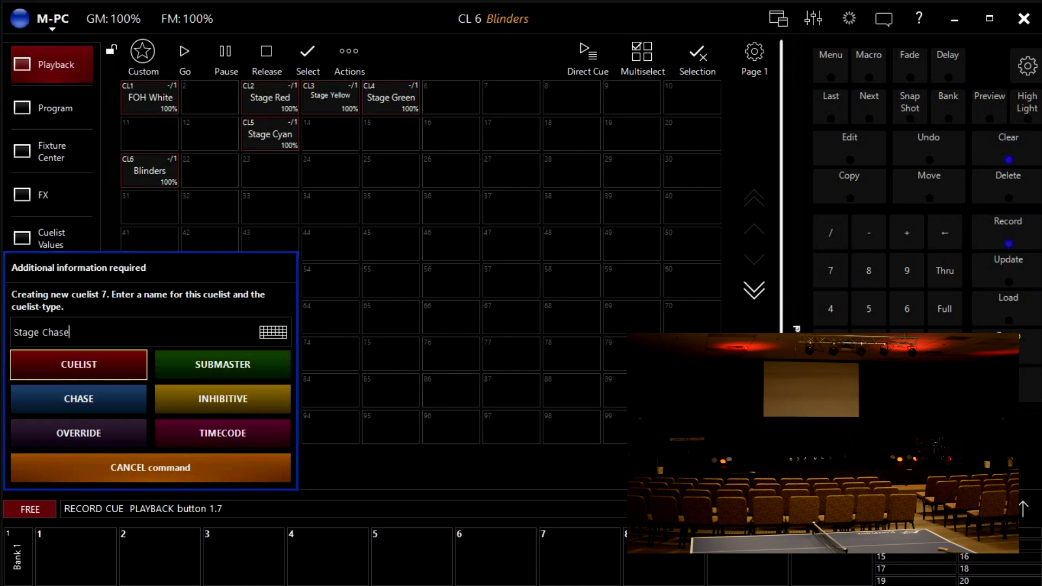
{"action": "left_click", "coordinate": [80, 399]}
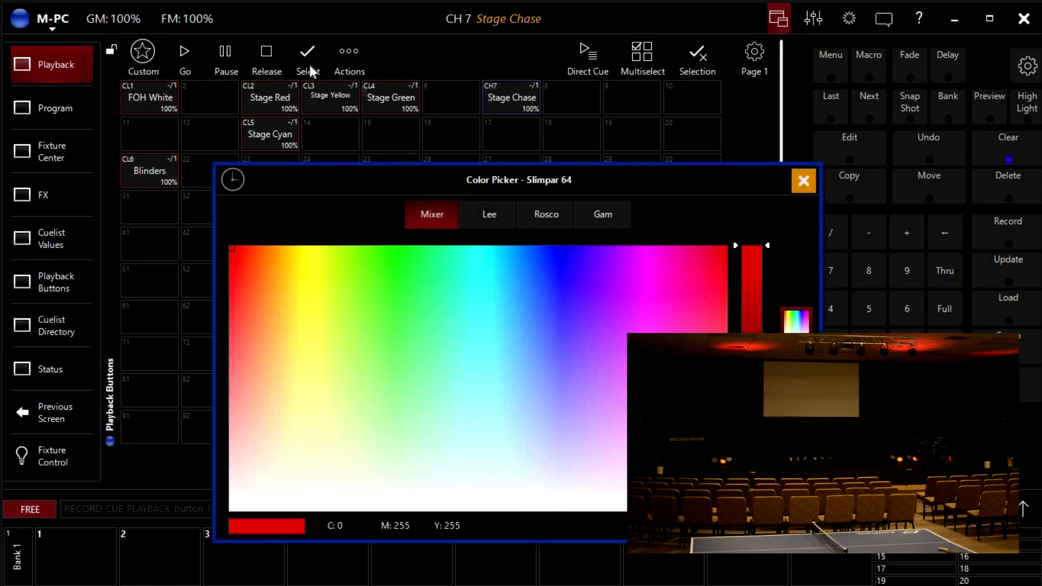
Change the Slimpar 64 to yellow (C 0, M 15, Y 255) in the color mixer and activate its full intensity
{"action": "left_click", "coordinate": [41, 108]}
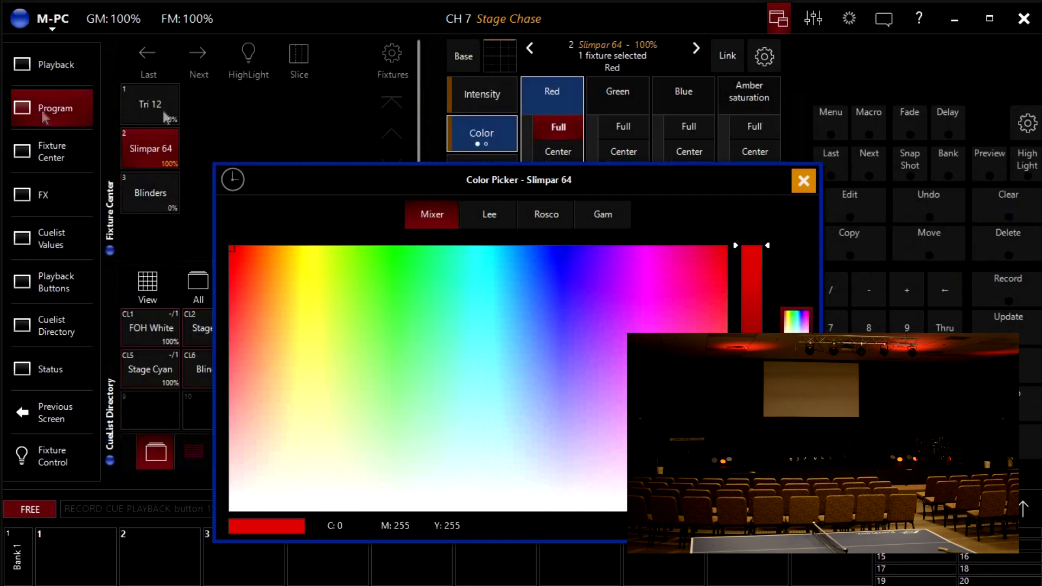
{"action": "left_click_drag", "start_coordinate": [617, 169], "coordinate": [543, 139]}
{"action": "left_click_drag", "start_coordinate": [239, 240], "coordinate": [234, 209]}
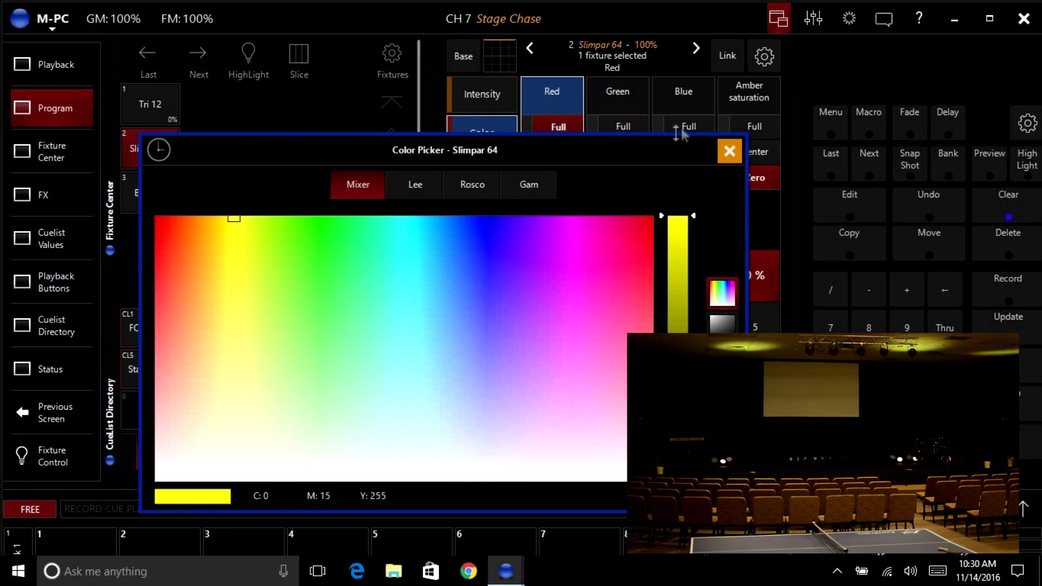
{"action": "left_click_drag", "start_coordinate": [644, 157], "coordinate": [672, 204]}
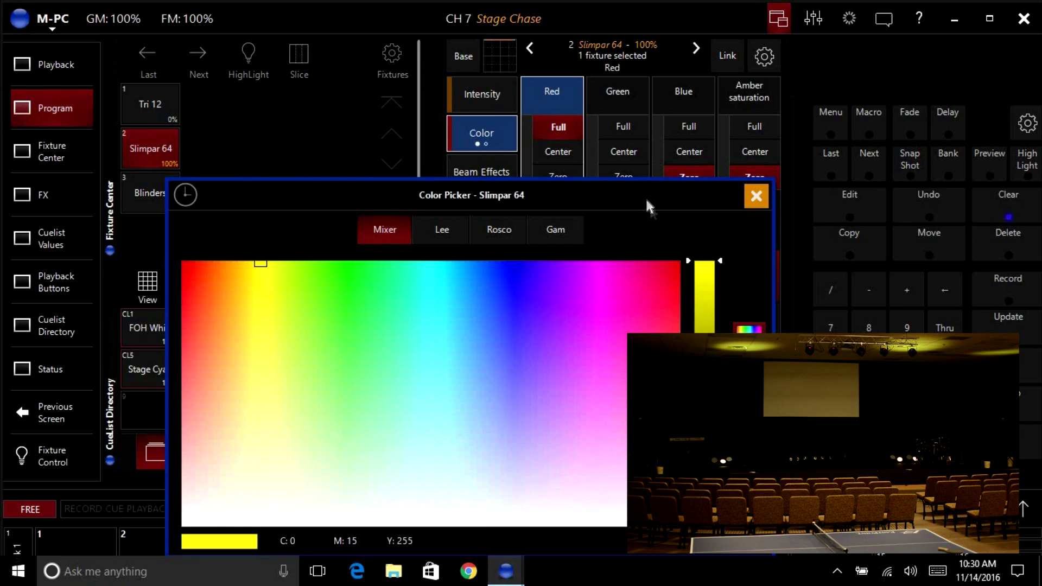
{"action": "left_click_drag", "start_coordinate": [644, 197], "coordinate": [657, 237]}
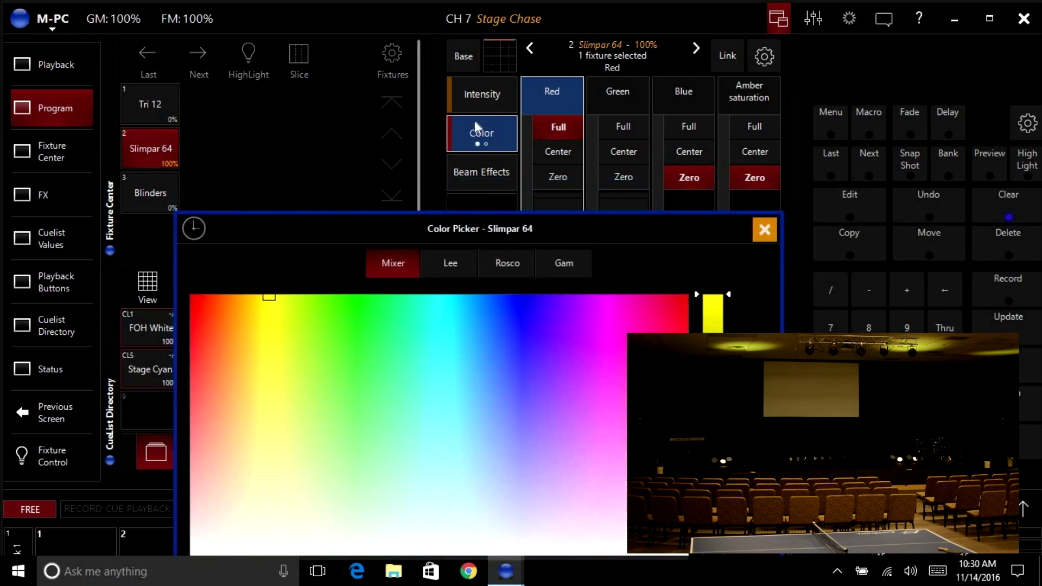
{"action": "left_click", "coordinate": [766, 226]}
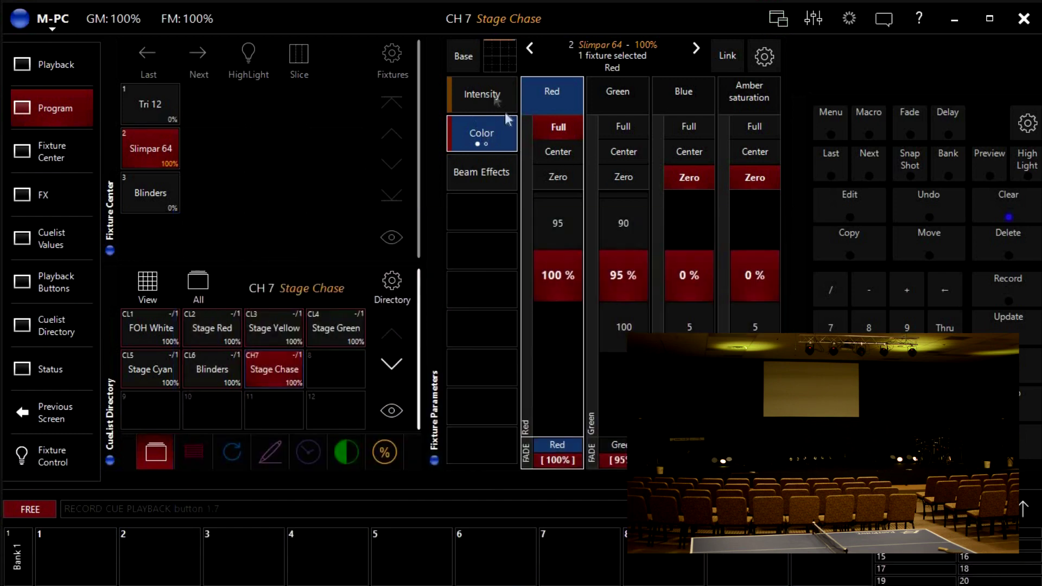
{"action": "left_click", "coordinate": [477, 93]}
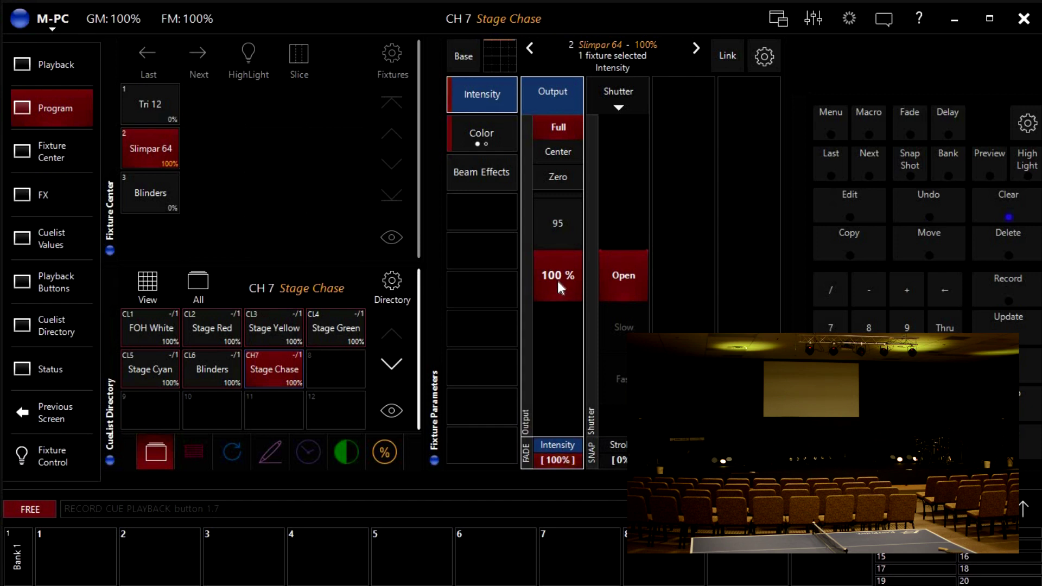
Record the yellow look as the second cue of the Stage Chase on playback button 7
{"action": "left_click", "coordinate": [984, 288]}
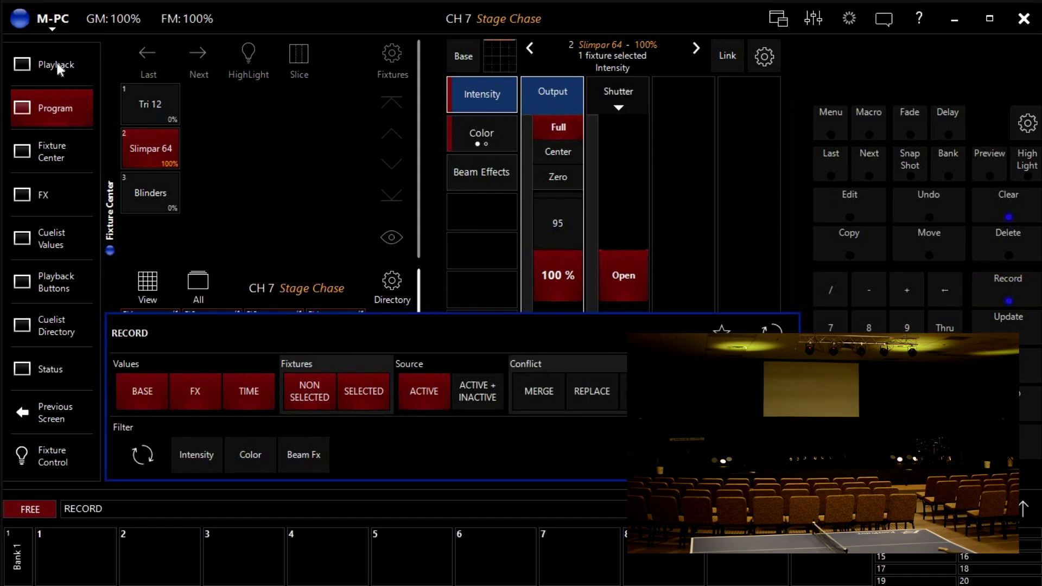
{"action": "left_click", "coordinate": [57, 64]}
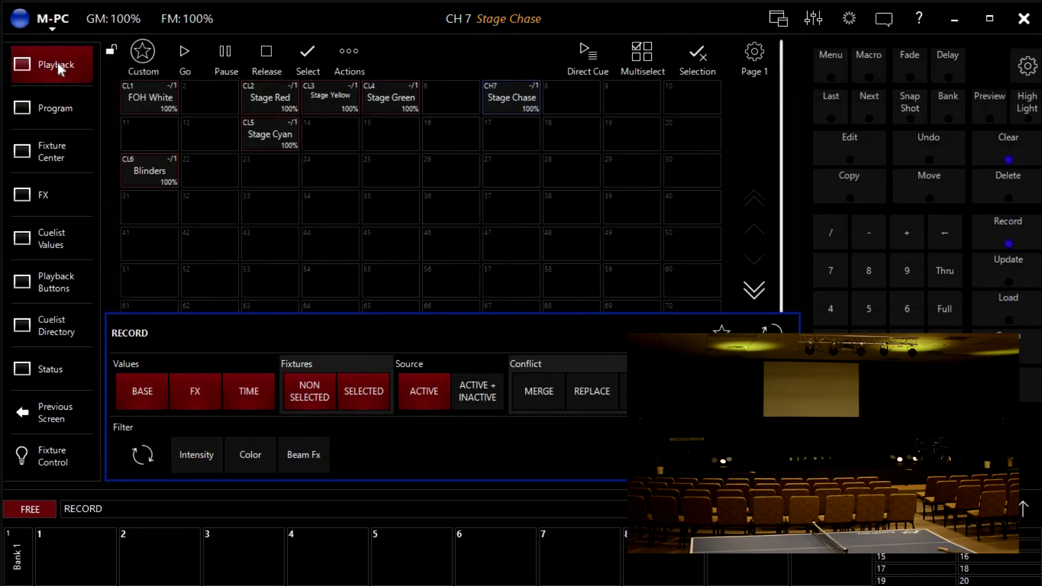
{"action": "left_click", "coordinate": [508, 97]}
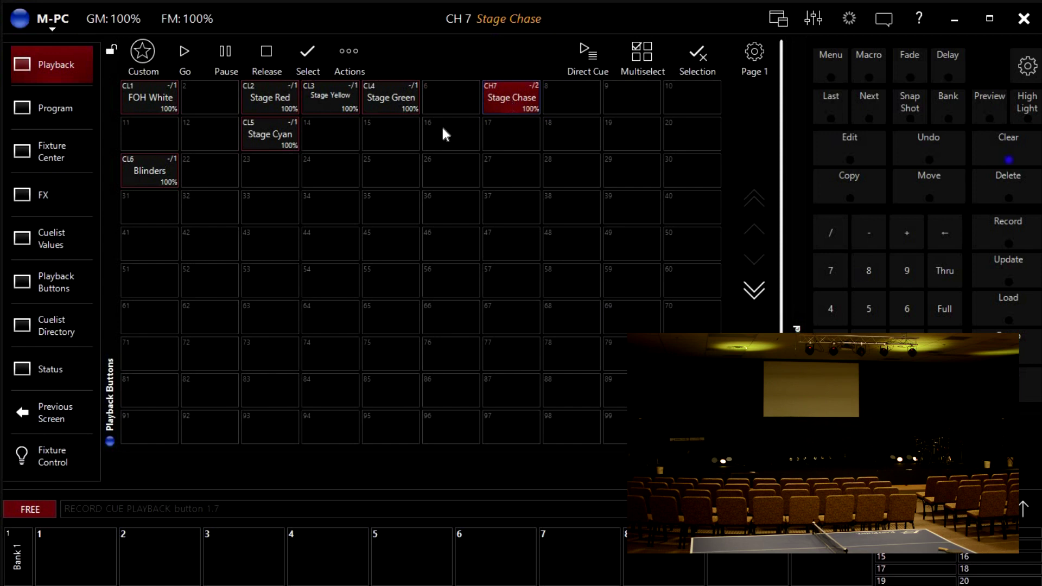
Change the Slimpar 64 to green (C 225, M 0, Y 255) in the color mixer and activate its full intensity
{"action": "left_click", "coordinate": [46, 110]}
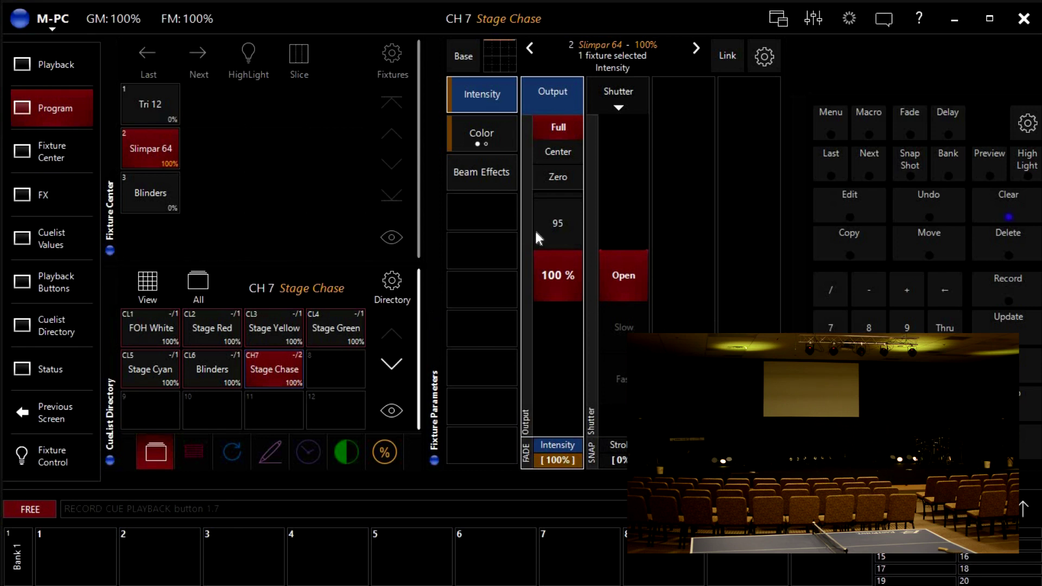
{"action": "left_click", "coordinate": [480, 130]}
{"action": "left_click", "coordinate": [478, 128]}
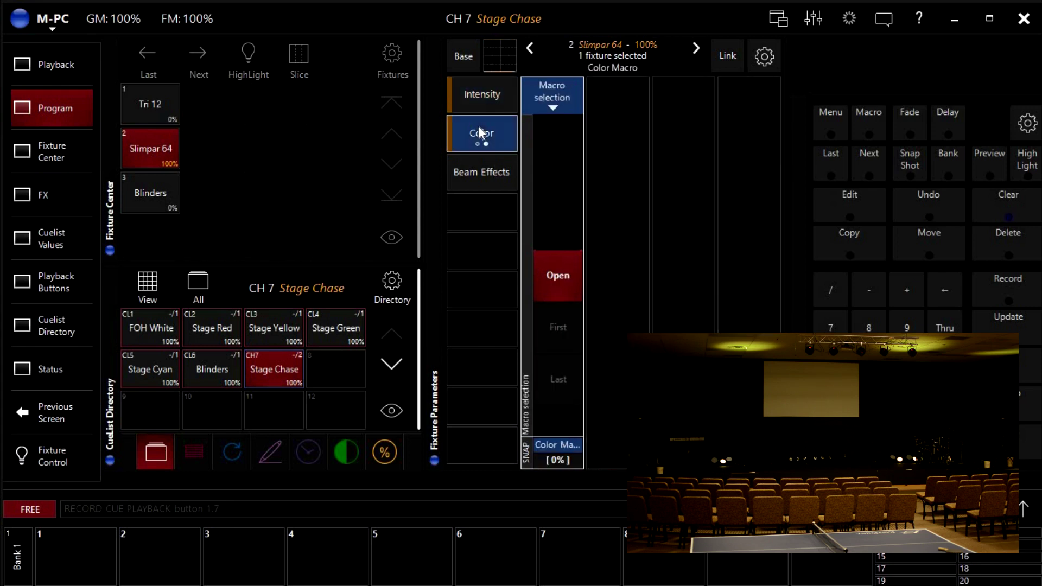
{"action": "left_click", "coordinate": [478, 133]}
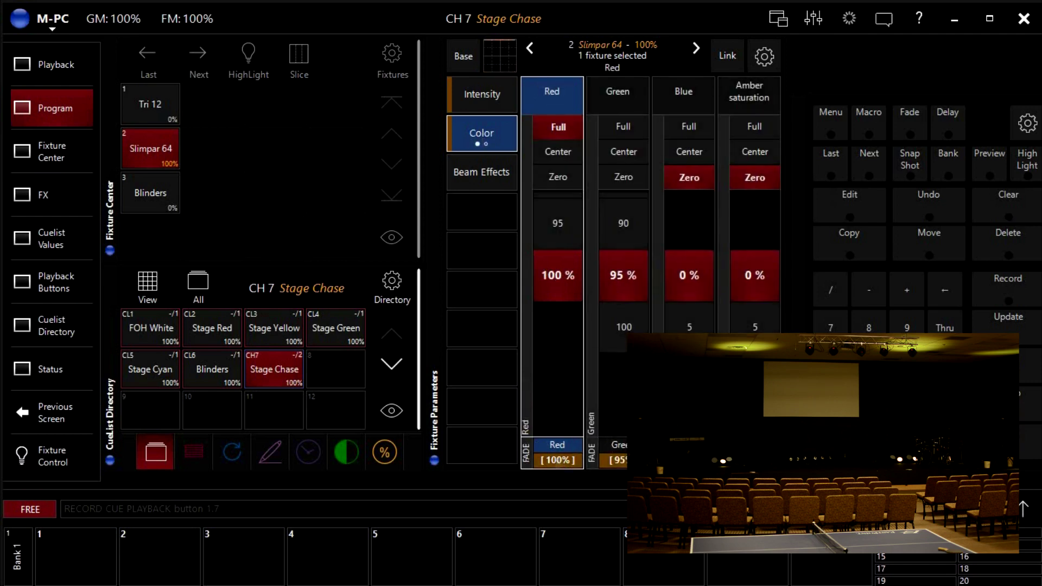
{"action": "left_click", "coordinate": [556, 458]}
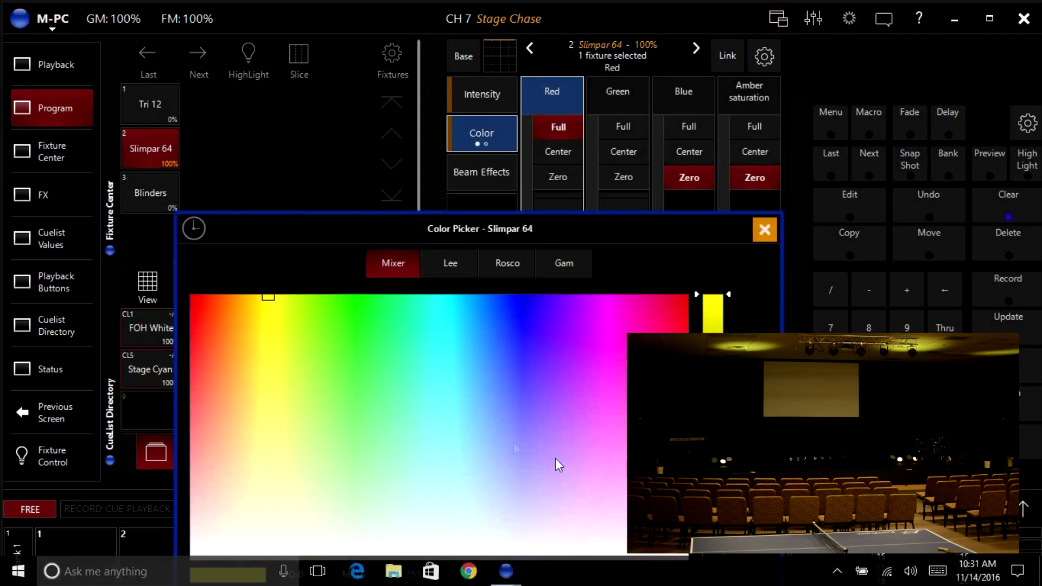
{"action": "left_click", "coordinate": [348, 302]}
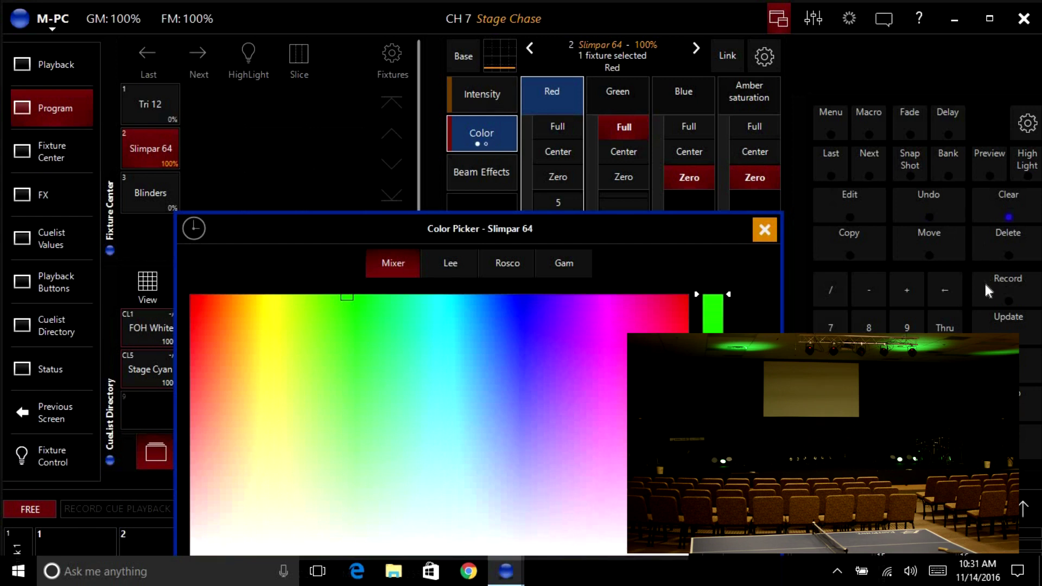
{"action": "left_click", "coordinate": [483, 87]}
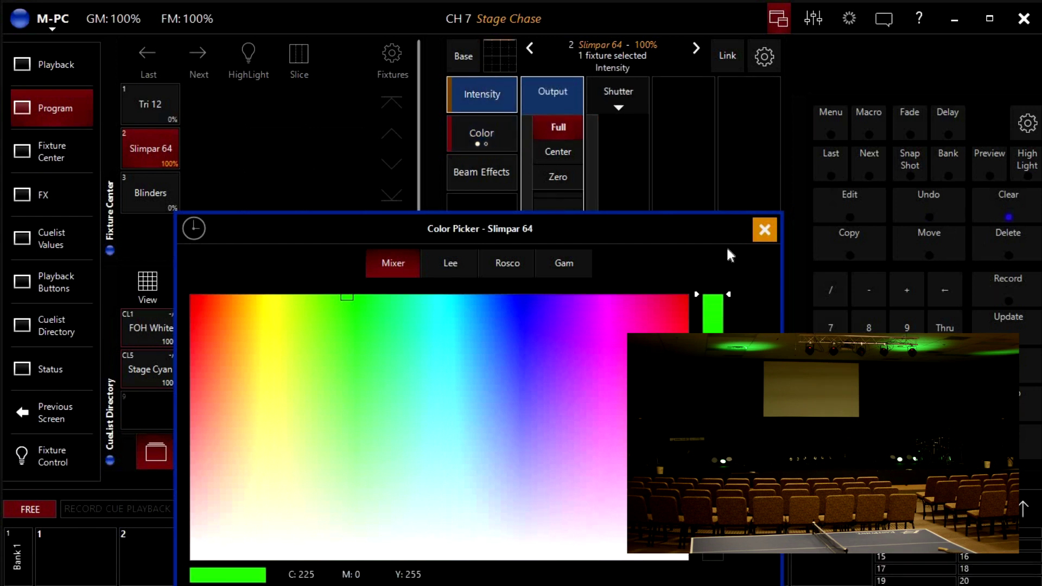
{"action": "left_click", "coordinate": [762, 232]}
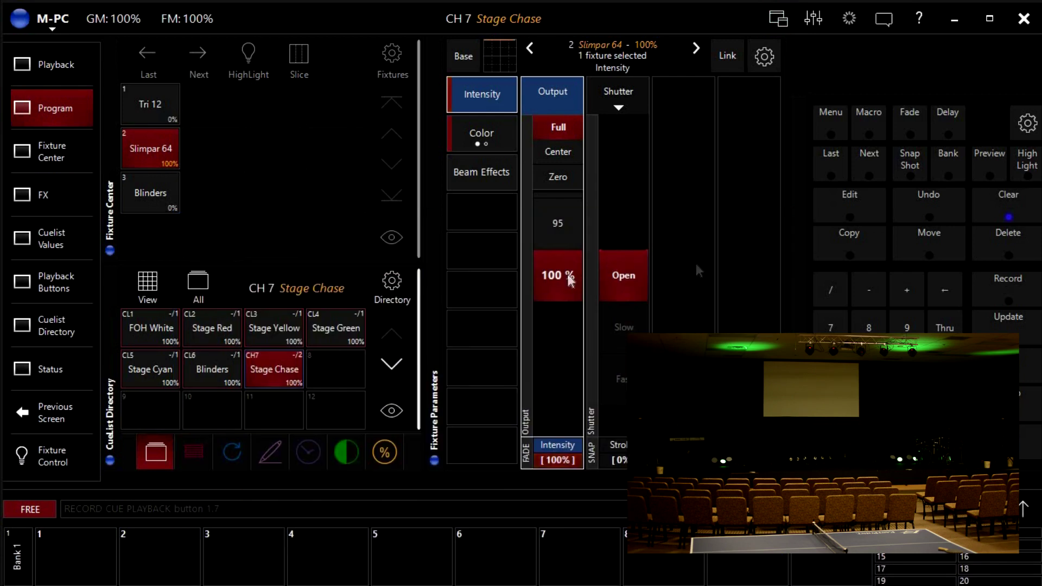
Record the green look as the third cue of the Stage Chase on playback button 7, and clear the programmer
{"action": "left_click", "coordinate": [1013, 291]}
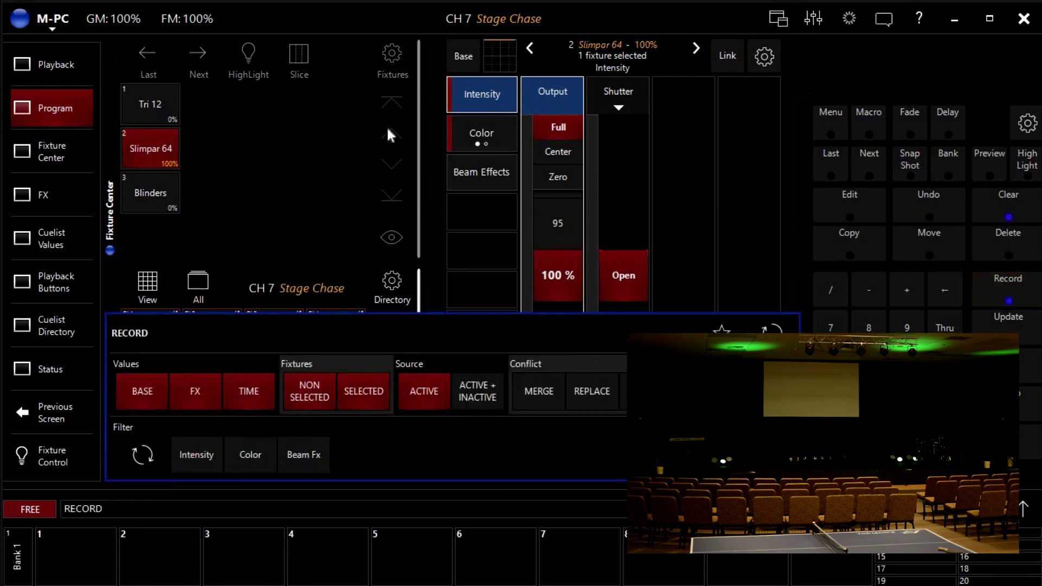
{"action": "left_click", "coordinate": [48, 65]}
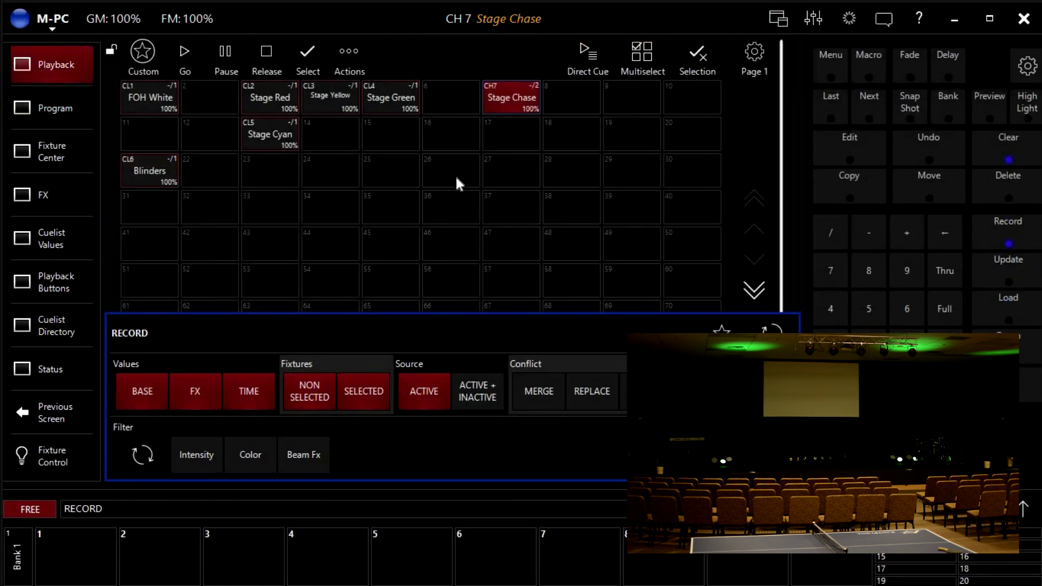
{"action": "left_click", "coordinate": [507, 103]}
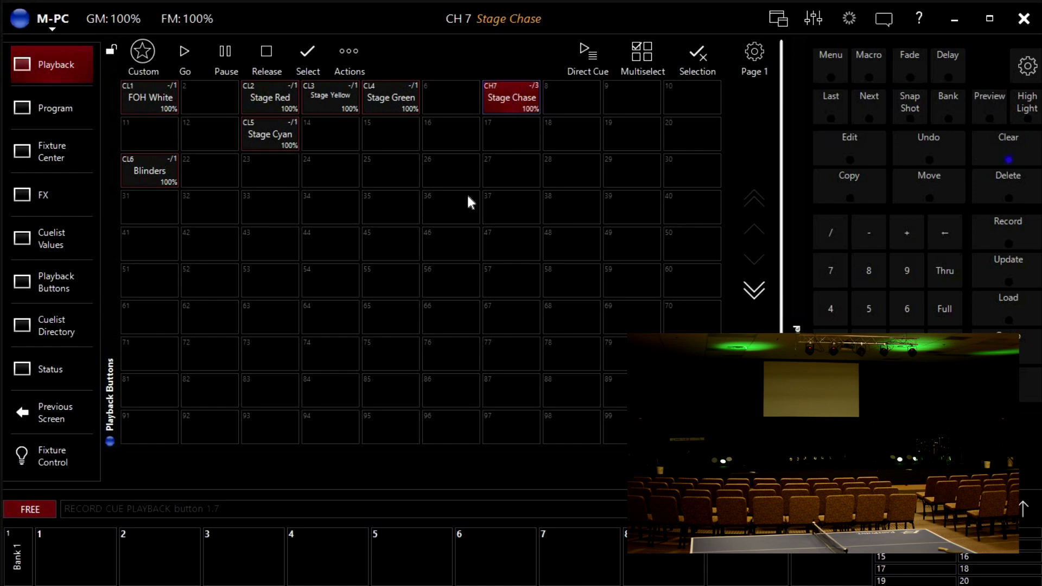
{"action": "left_click", "coordinate": [981, 148]}
{"action": "left_click", "coordinate": [981, 147]}
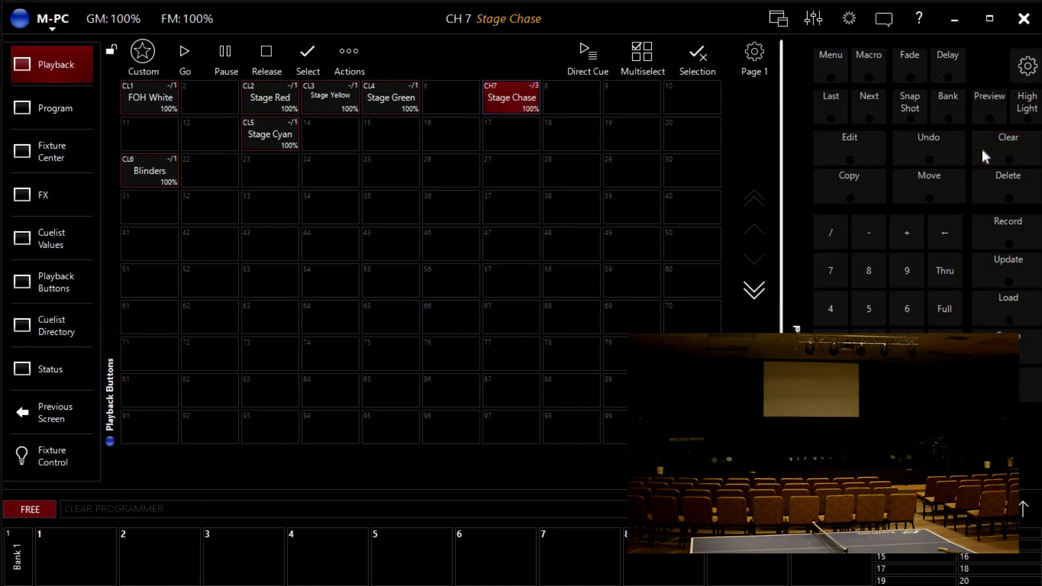
{"action": "left_click", "coordinate": [63, 109]}
{"action": "left_click", "coordinate": [56, 67]}
{"action": "left_click", "coordinate": [50, 112]}
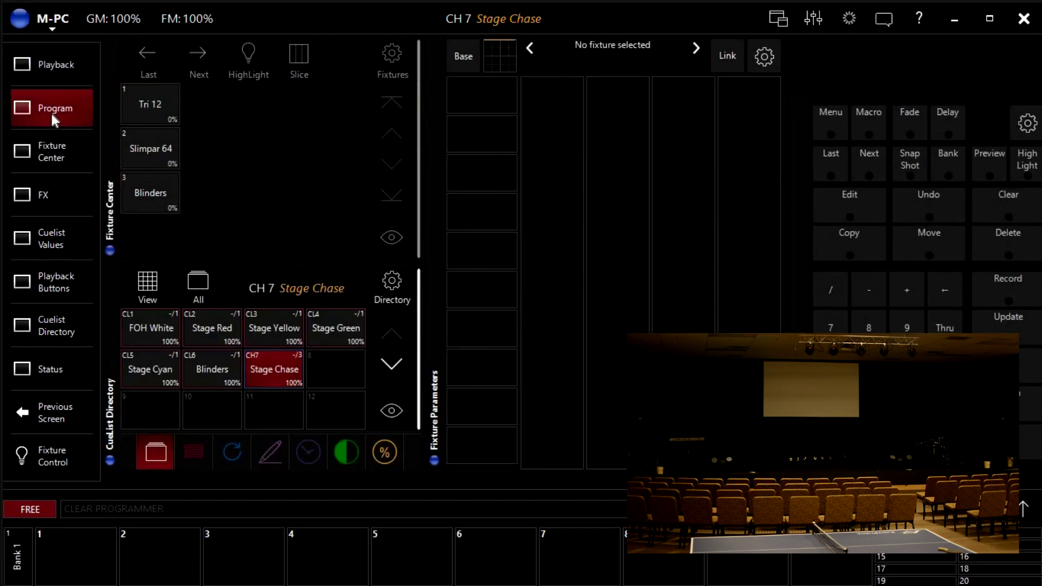
{"action": "left_click", "coordinate": [52, 64]}
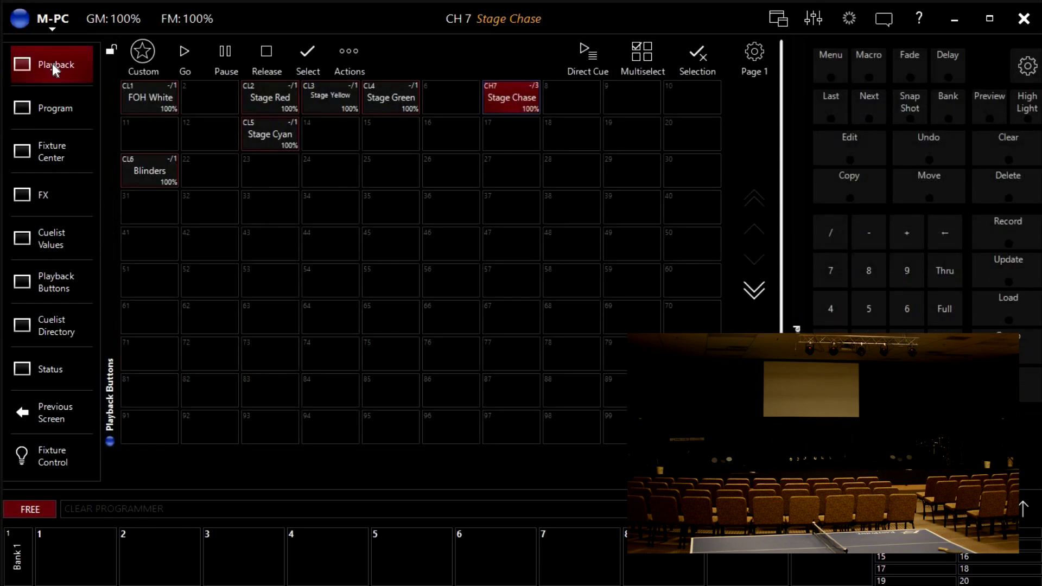